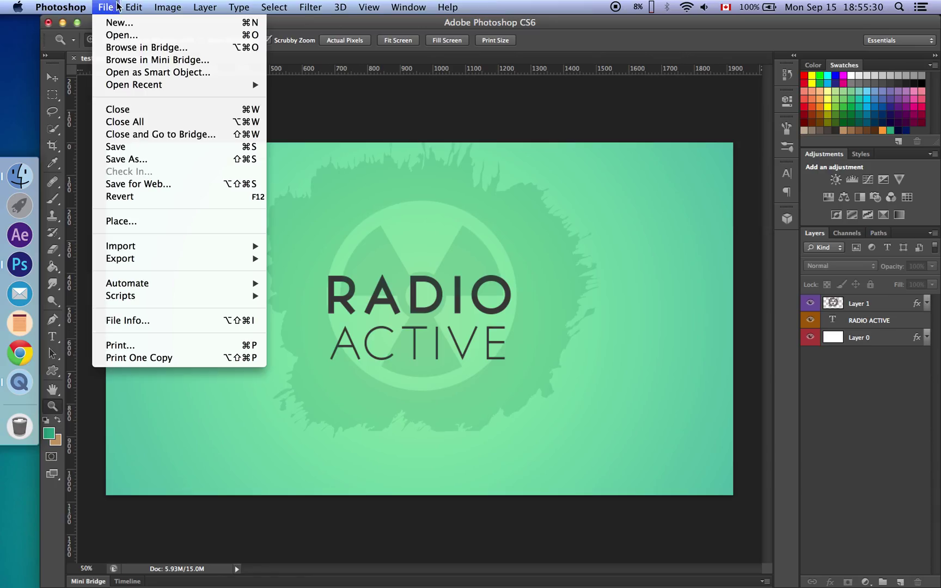
- Create a 10 by 10 pixel RGB document named "pattern" at 72 pixels/inch with white background contents
click(122, 23)
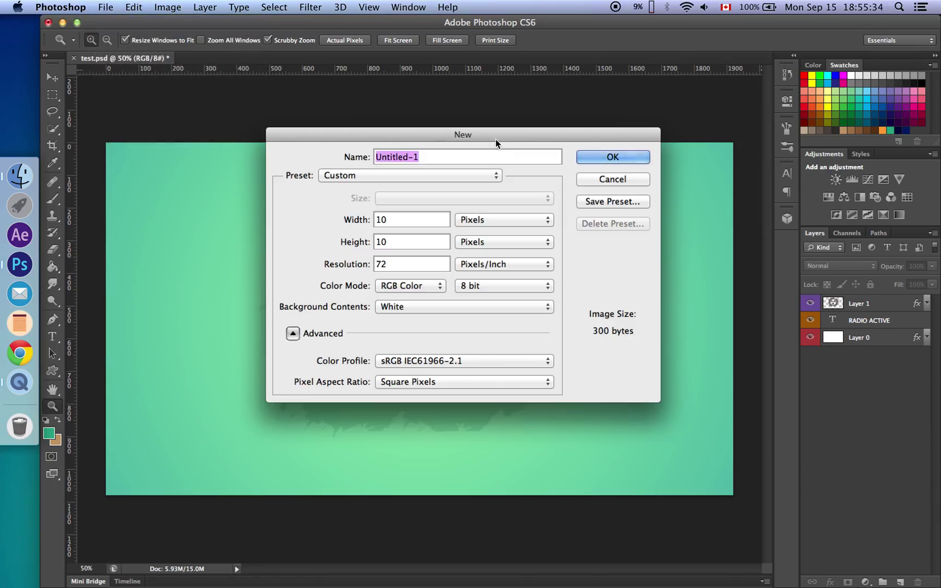
text(pattern)
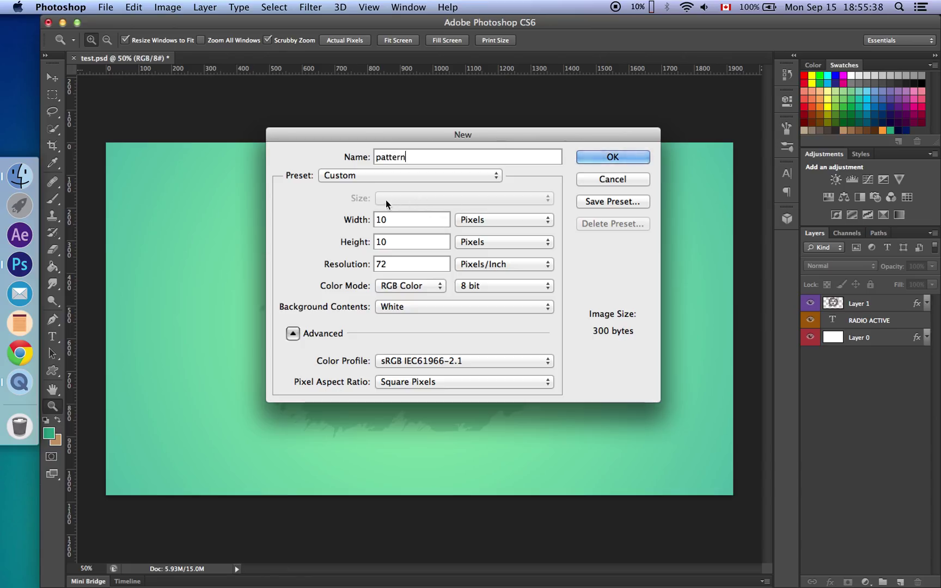
drag(367, 132, 380, 111)
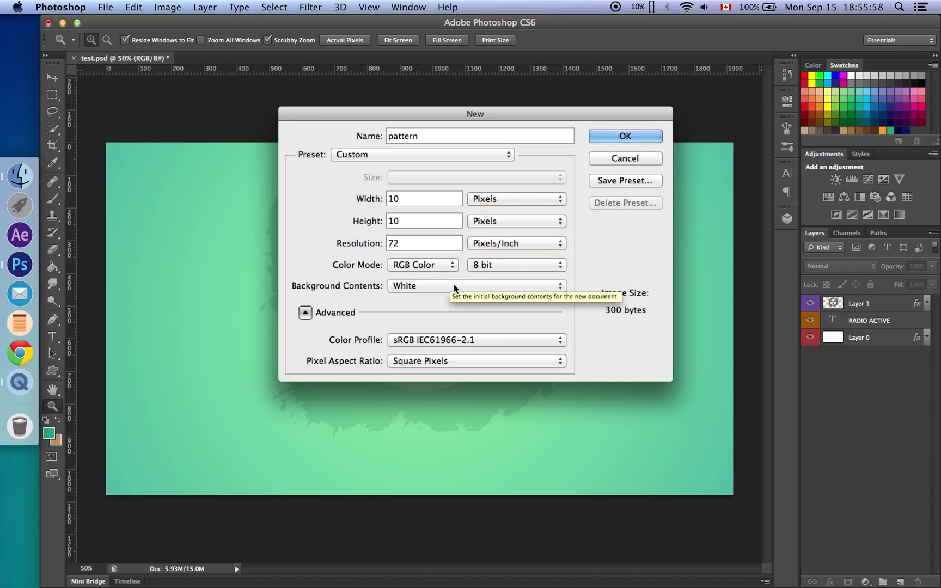
click(603, 142)
- Add a new blank layer, convert the locked white Background to a regular layer and delete it
click(409, 317)
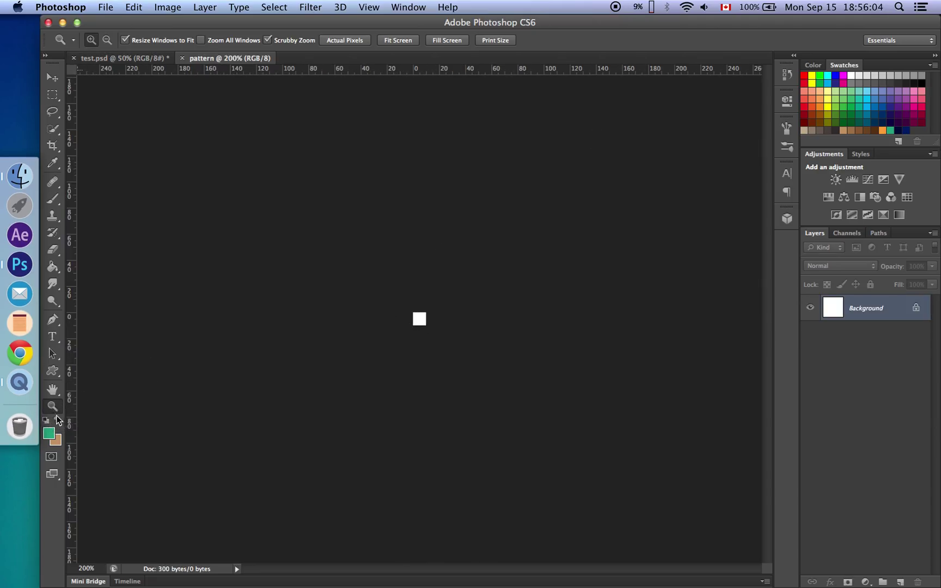
drag(409, 308, 583, 382)
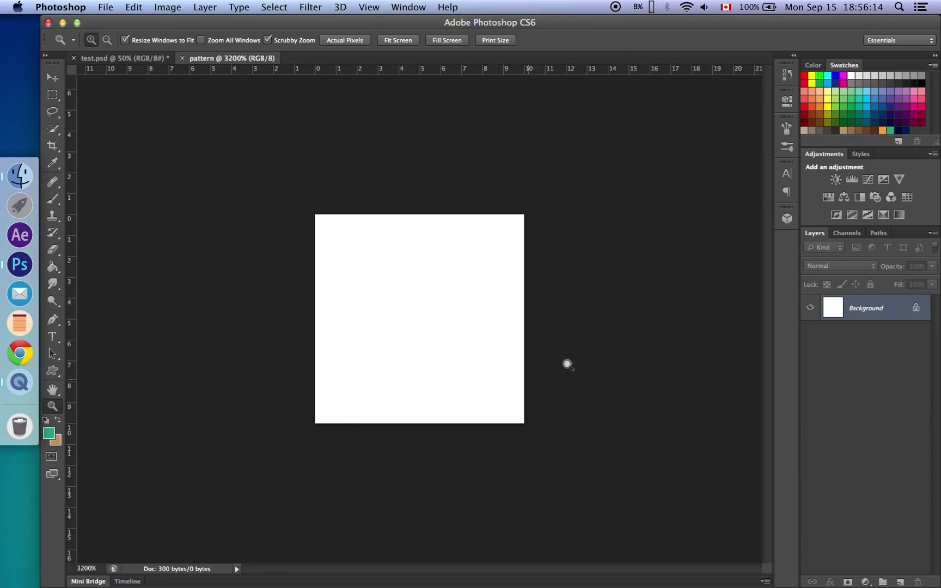
click(900, 582)
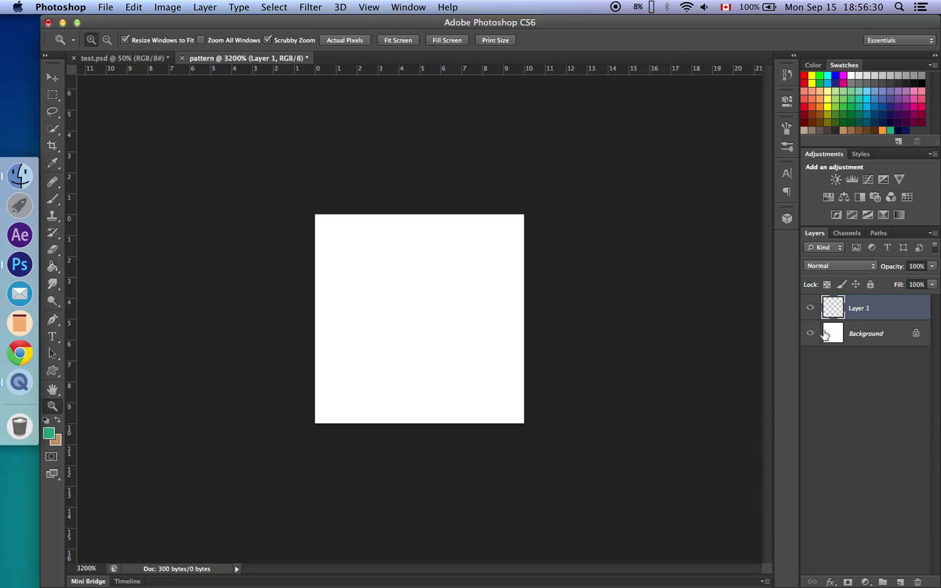
double_click(898, 335)
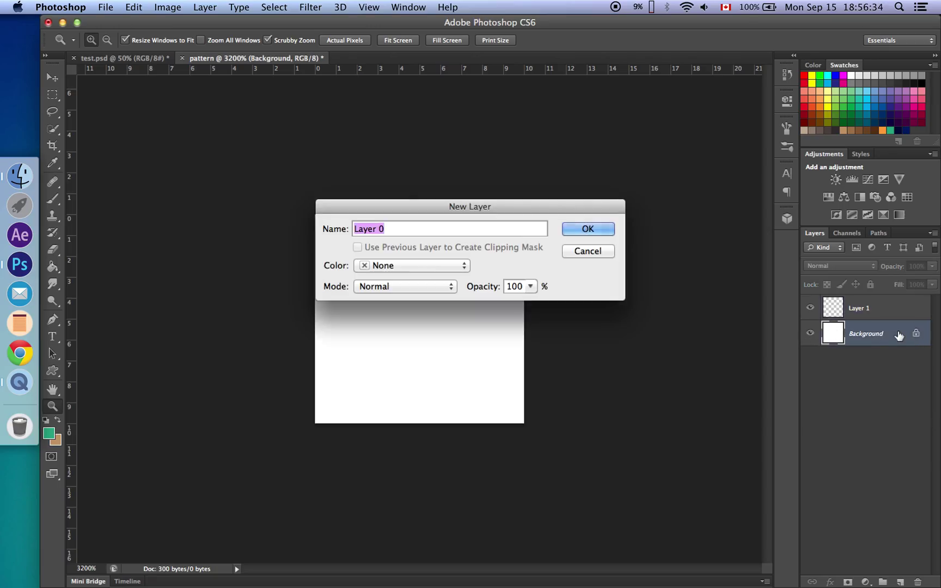
click(588, 229)
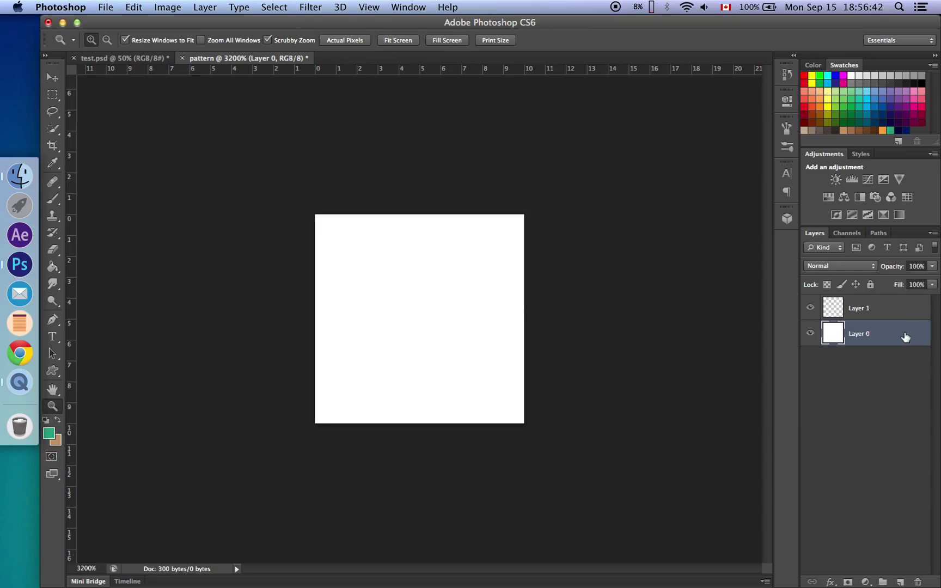
drag(913, 334, 918, 580)
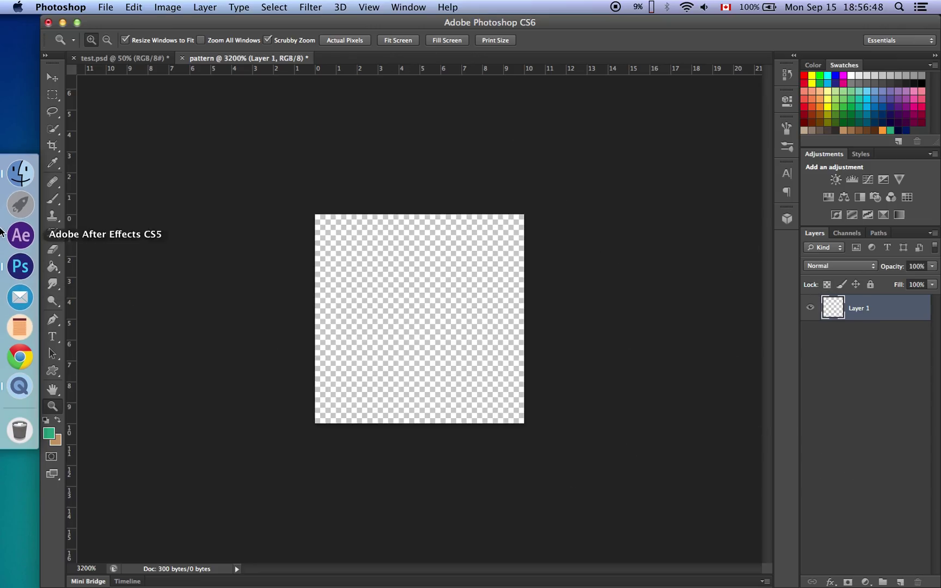
- Paint a solid green square of about 6 by 6 pixels in the canvas's upper-left corner using a 1 px brush at 100% hardness
click(51, 201)
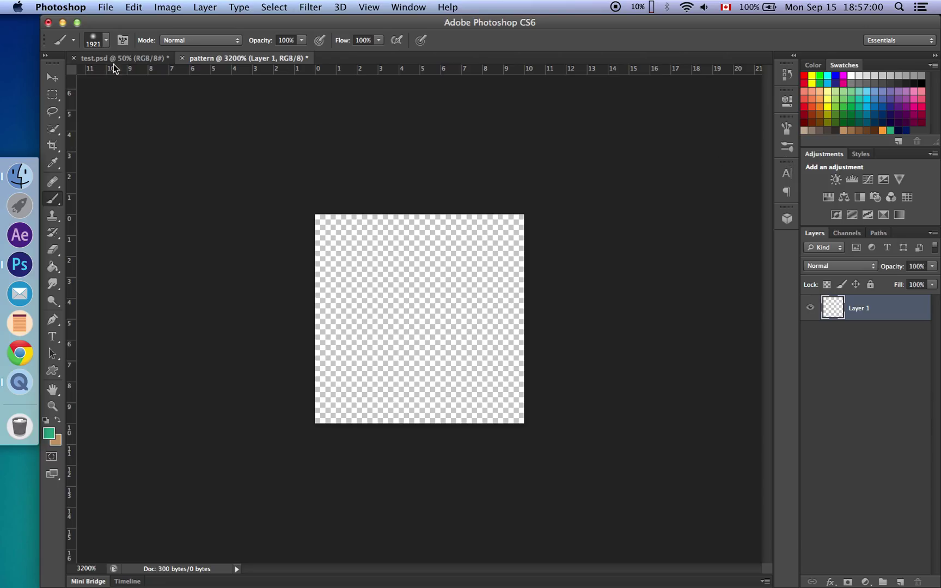
click(106, 41)
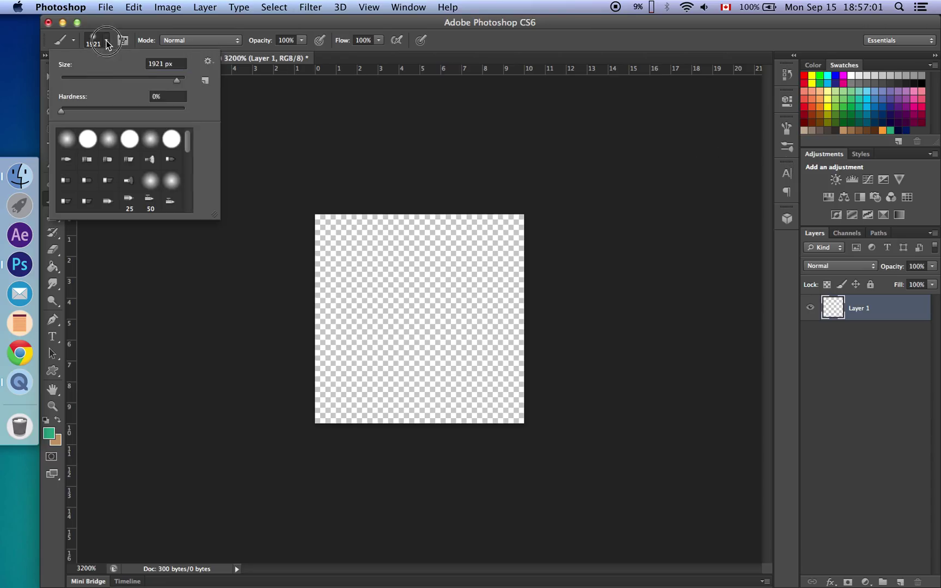
double_click(165, 64)
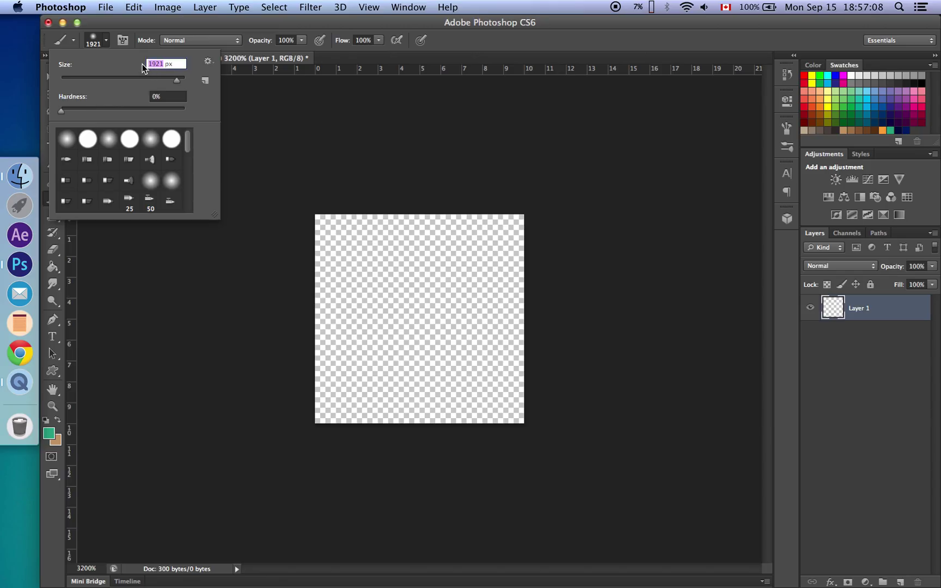
text(1)
drag(59, 108, 248, 126)
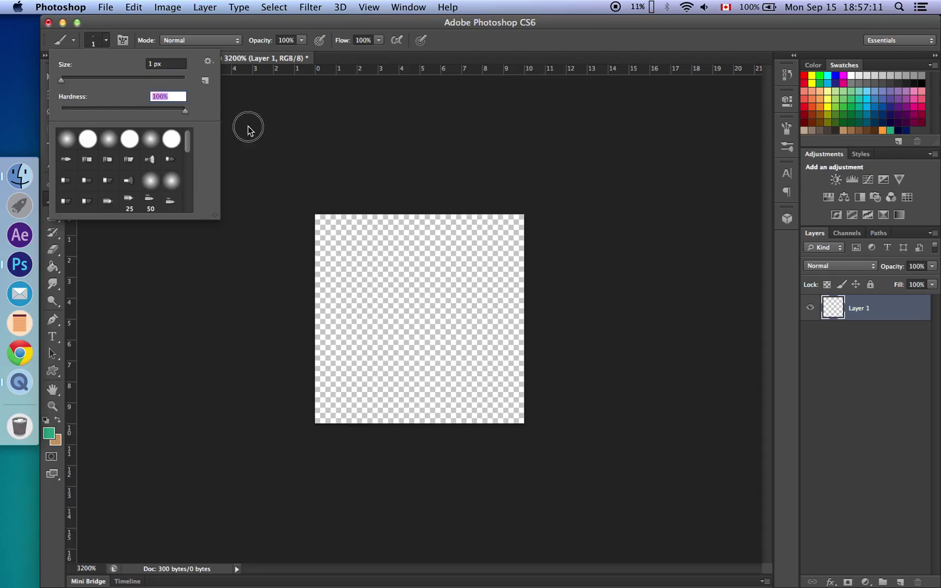
click(105, 43)
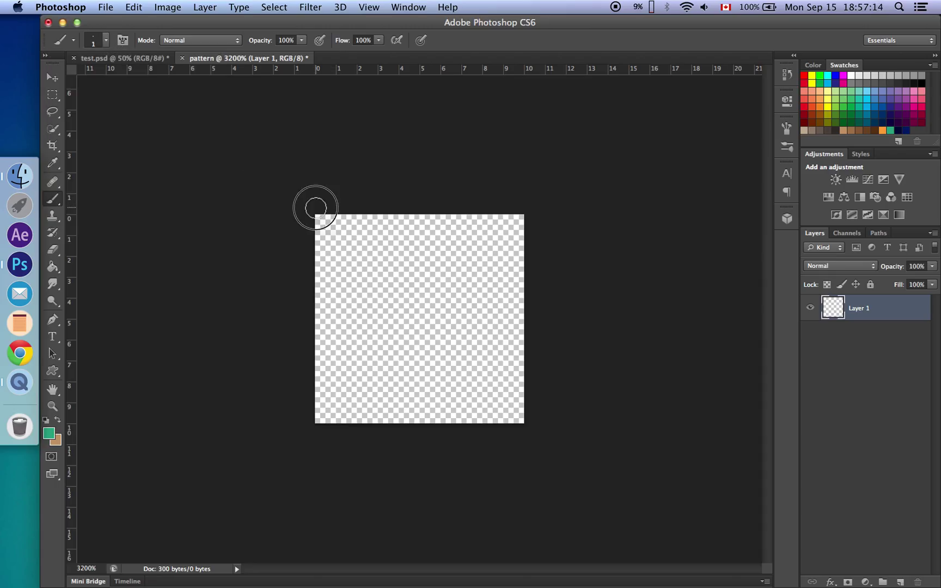
mouse_move(315, 206)
mouse_down()
mouse_move(385, 295)
mouse_move(315, 209)
mouse_move(386, 283)
mouse_move(360, 239)
mouse_move(411, 263)
mouse_move(410, 224)
mouse_move(432, 330)
mouse_move(418, 257)
mouse_move(401, 286)
mouse_move(388, 228)
mouse_move(372, 269)
mouse_move(356, 217)
mouse_move(364, 281)
mouse_move(400, 277)
mouse_move(417, 305)
mouse_move(406, 308)
mouse_move(415, 327)
mouse_move(348, 324)
mouse_move(416, 330)
mouse_move(393, 289)
mouse_move(398, 254)
mouse_move(376, 295)
mouse_move(338, 321)
mouse_move(332, 246)
mouse_move(326, 323)
mouse_move(362, 325)
mouse_move(341, 313)
mouse_move(385, 307)
mouse_move(366, 307)
mouse_move(357, 233)
mouse_move(353, 271)
mouse_move(361, 244)
mouse_move(408, 280)
mouse_move(423, 324)
mouse_move(326, 321)
mouse_up()
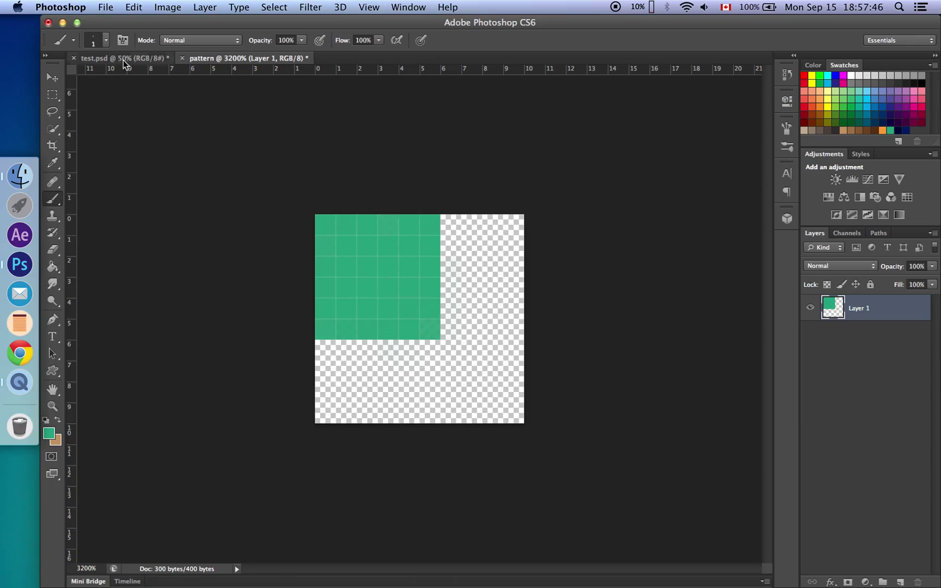
- Define the green square artwork as a pattern named "pattern2"
click(133, 8)
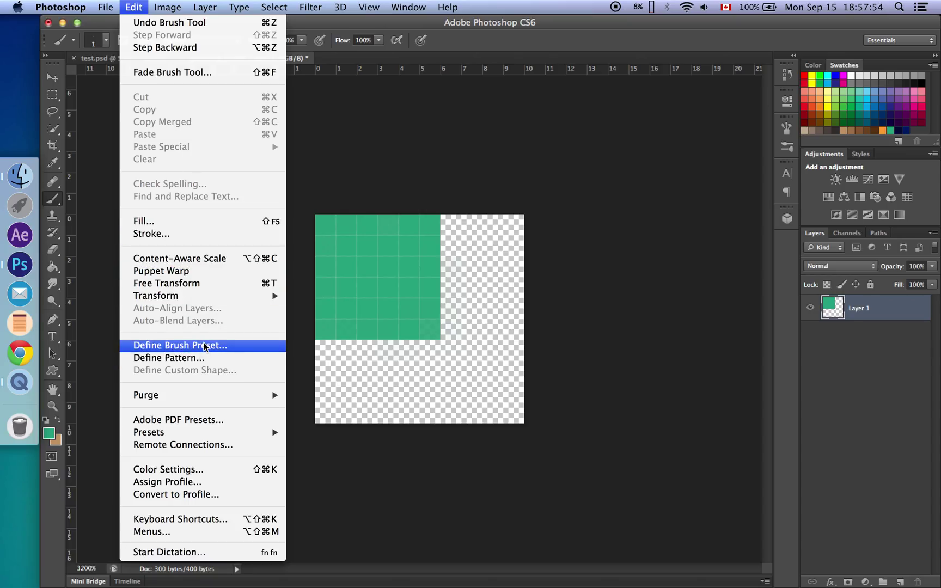
click(172, 360)
click(405, 264)
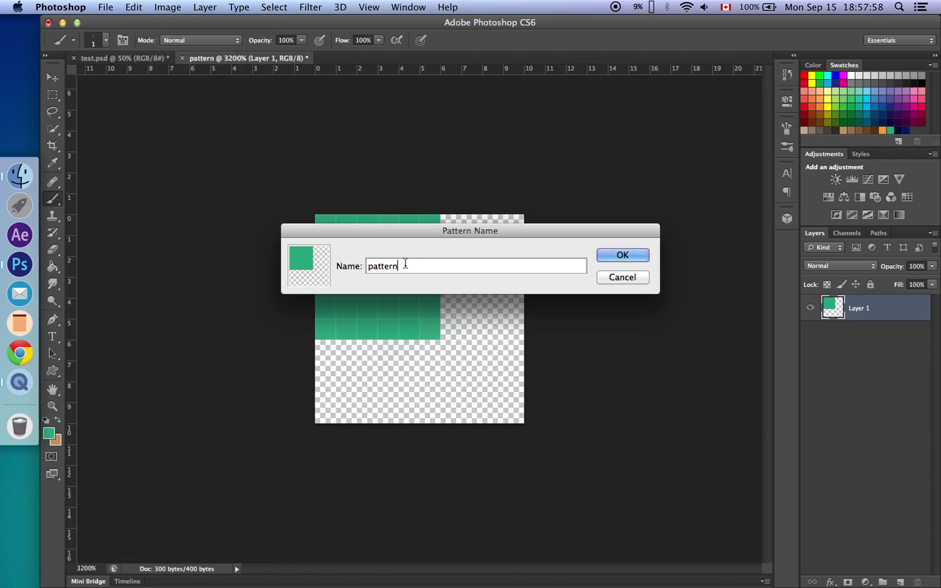
text(2)
click(612, 255)
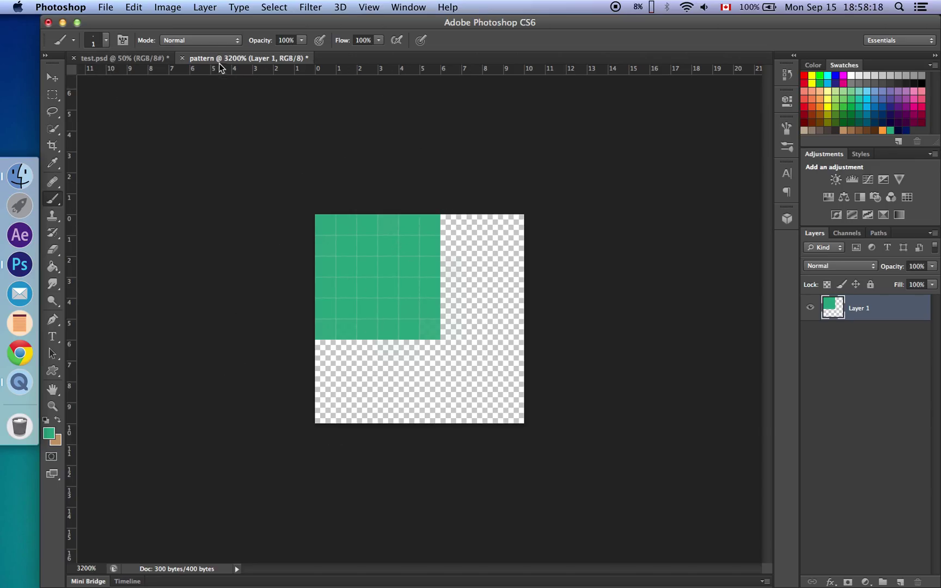
- Switch to the test.psd document and select Layer 1, which holds the radioactive symbol
click(153, 58)
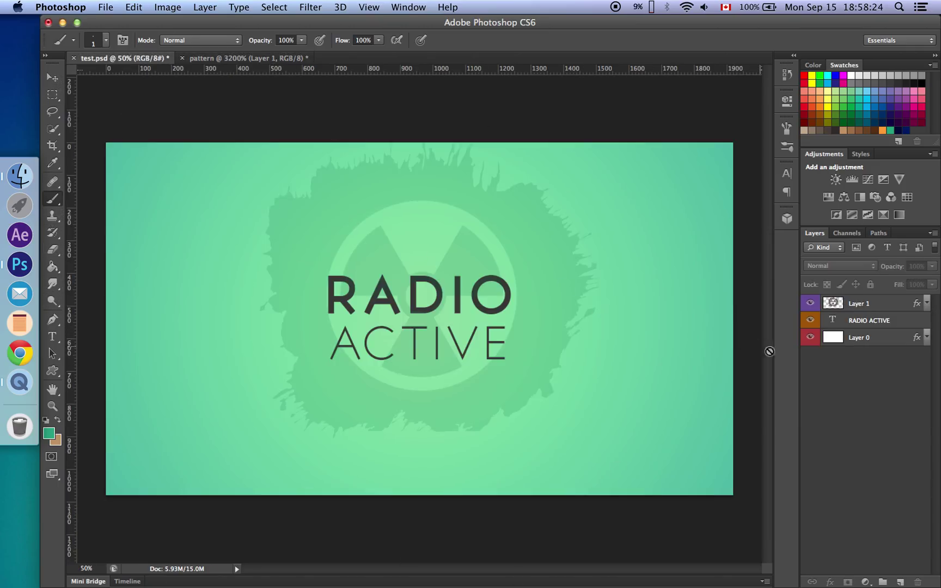
click(880, 308)
double_click(882, 338)
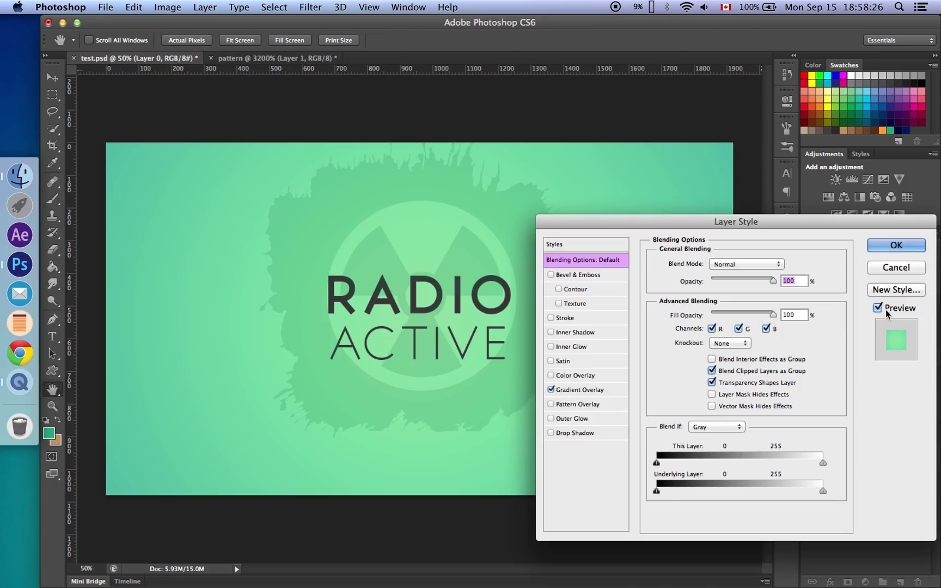
click(897, 269)
click(894, 304)
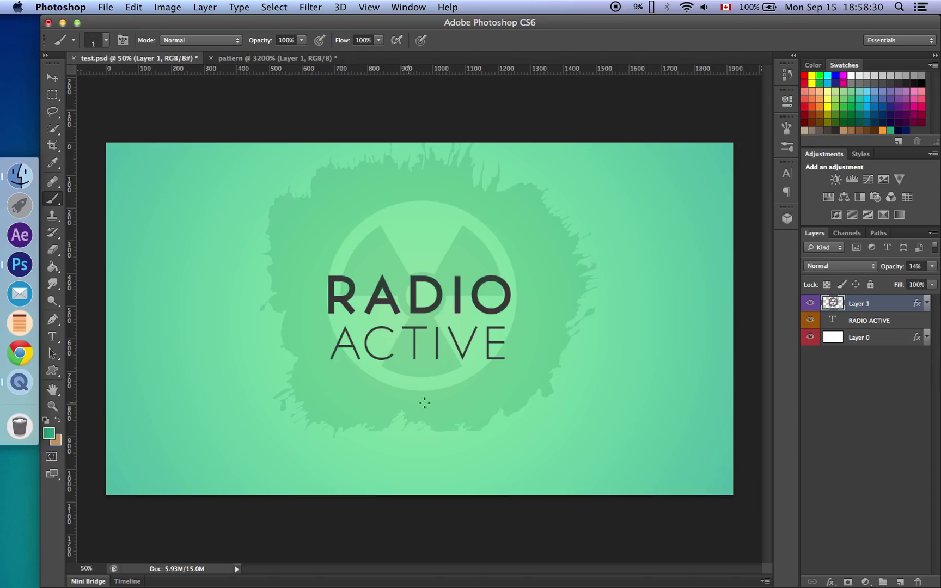
click(49, 199)
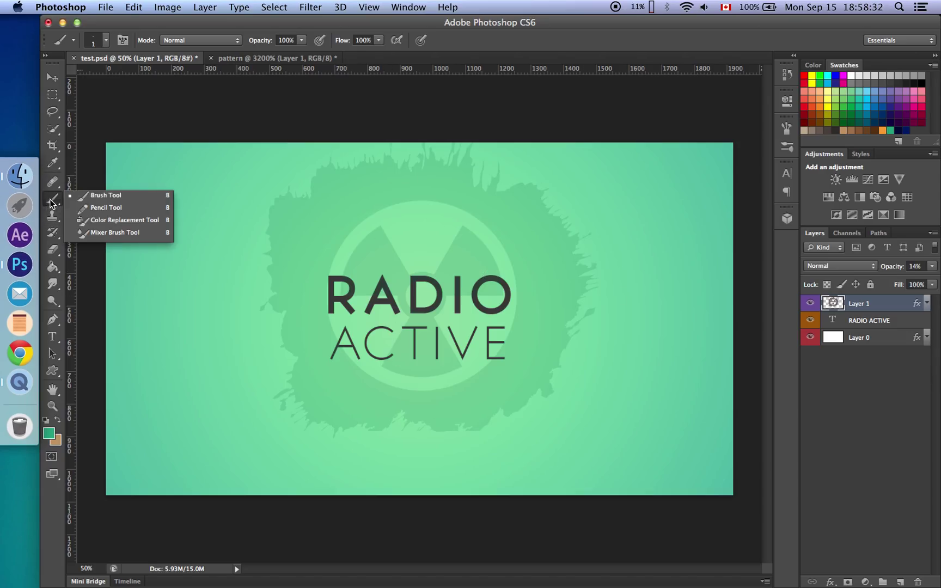
click(75, 199)
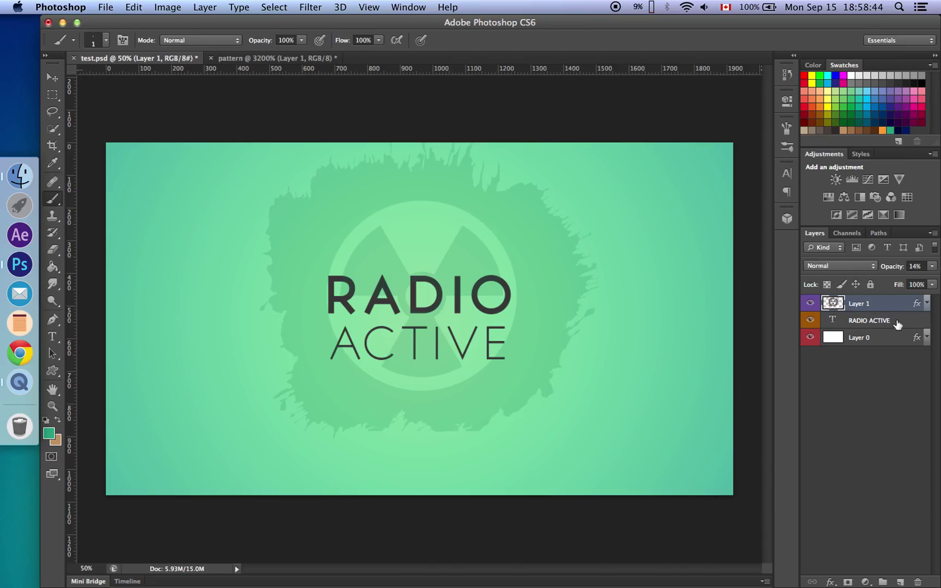
- Add a new layer above Layer 1 and fill it with the default black foreground colour using the Paint Bucket
click(901, 581)
click(53, 267)
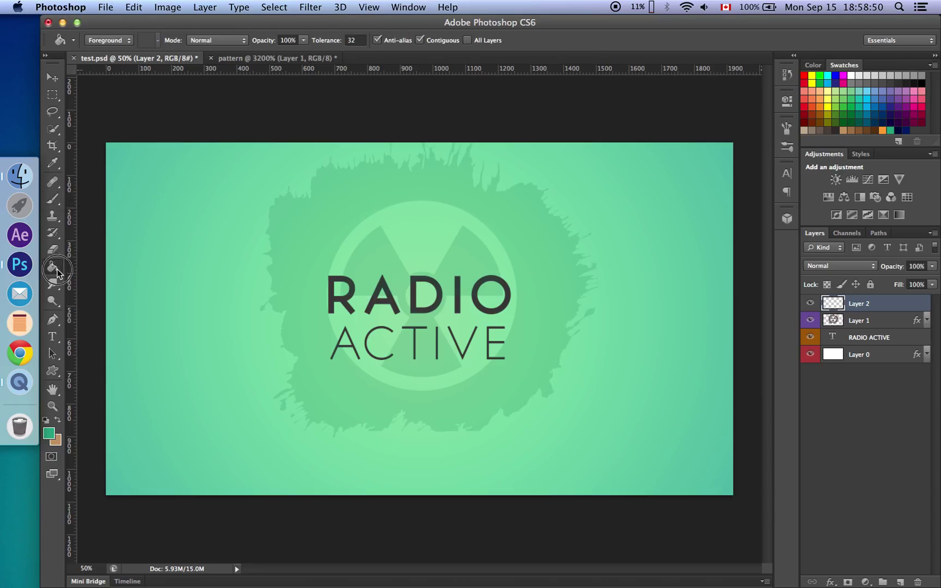
click(46, 420)
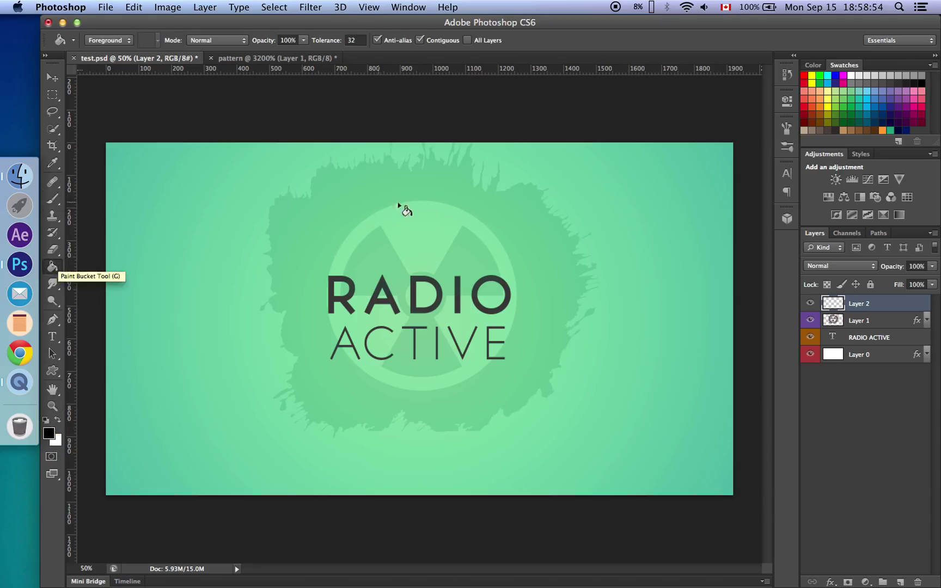
click(59, 272)
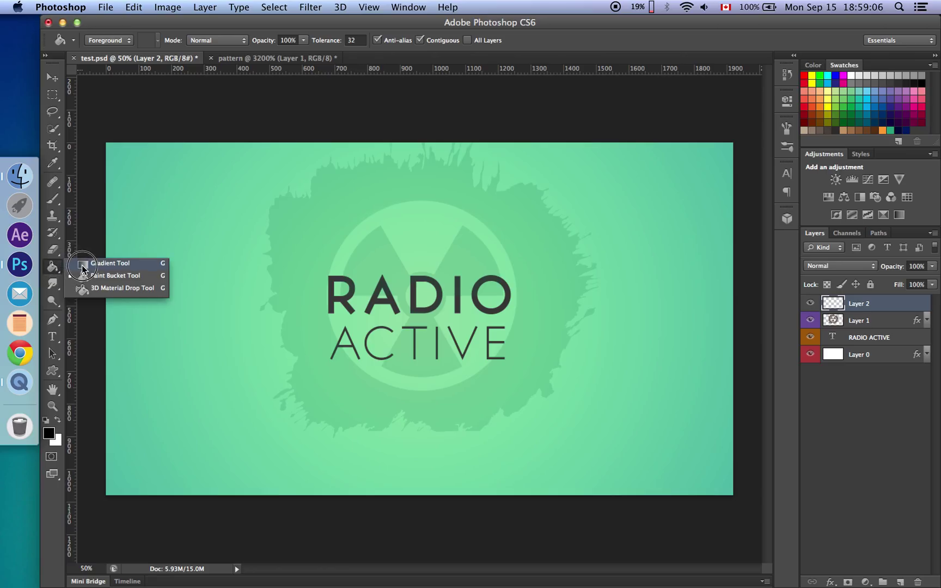
click(83, 266)
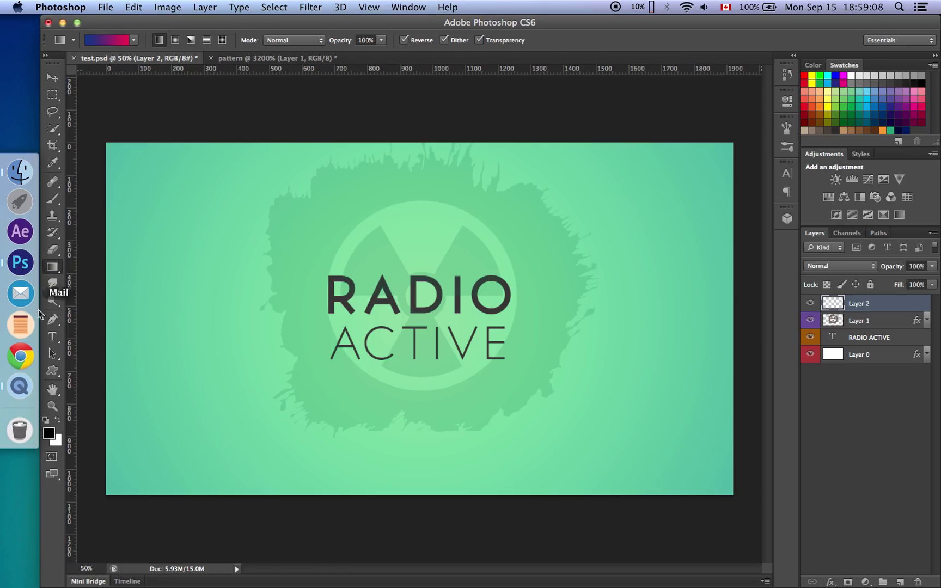
click(57, 270)
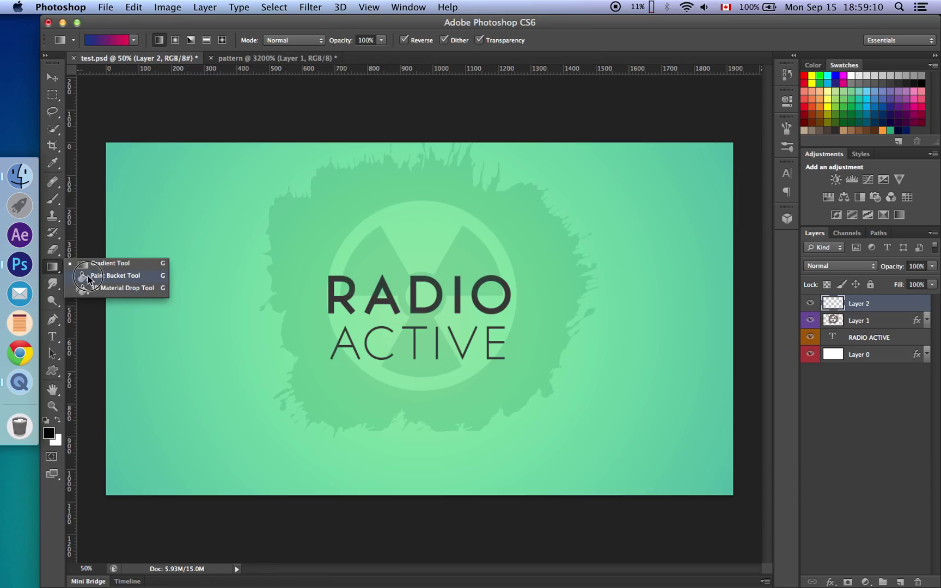
click(88, 277)
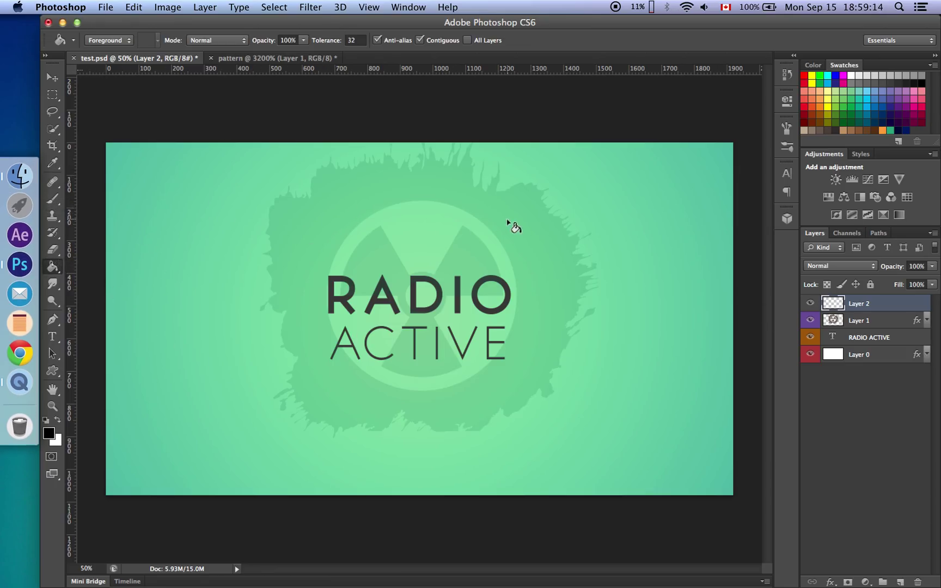
click(392, 190)
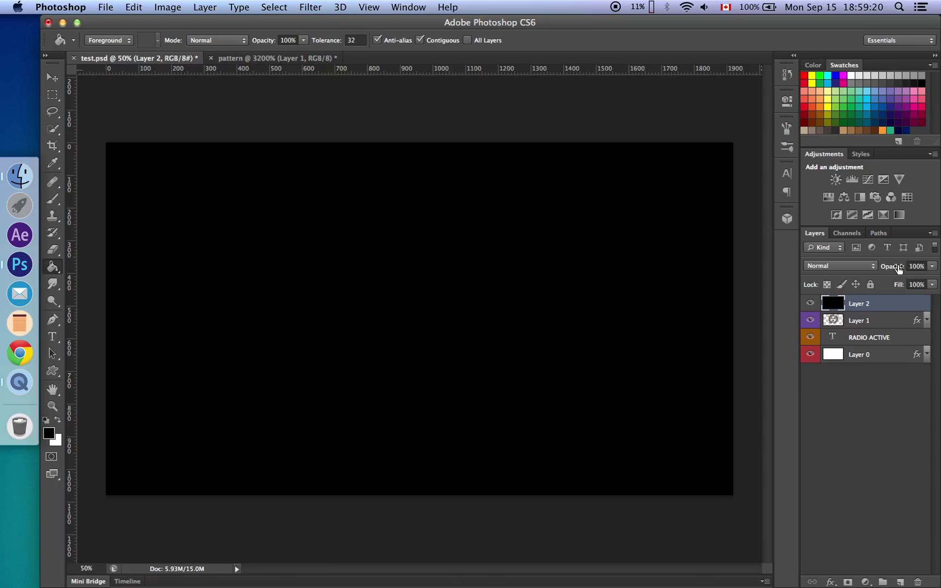
- Lower the black layer's Fill to 0%, keeping its Opacity at 100%
drag(899, 288, 780, 287)
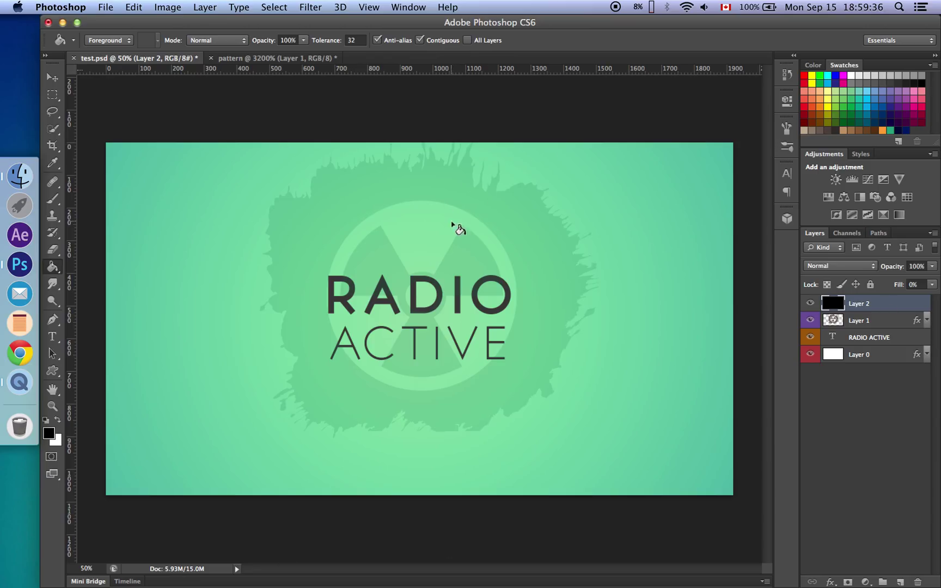
click(53, 199)
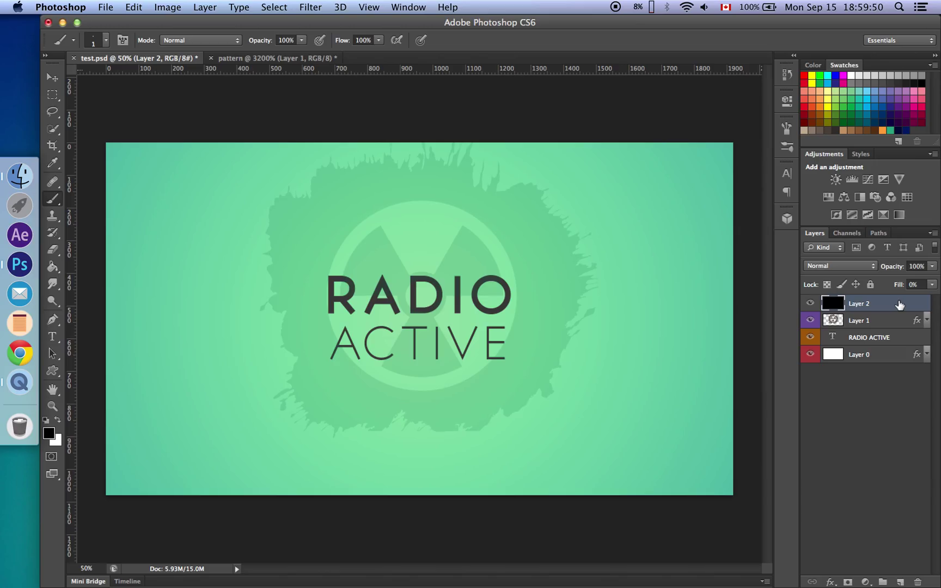
- Add a Pattern Overlay to Layer 2 using the custom green square pattern
double_click(898, 305)
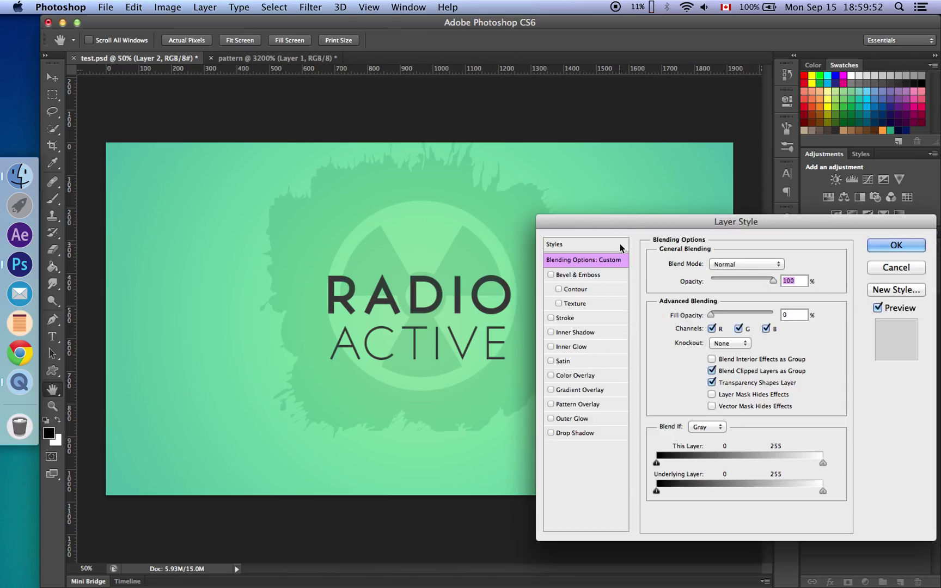
drag(620, 224, 605, 149)
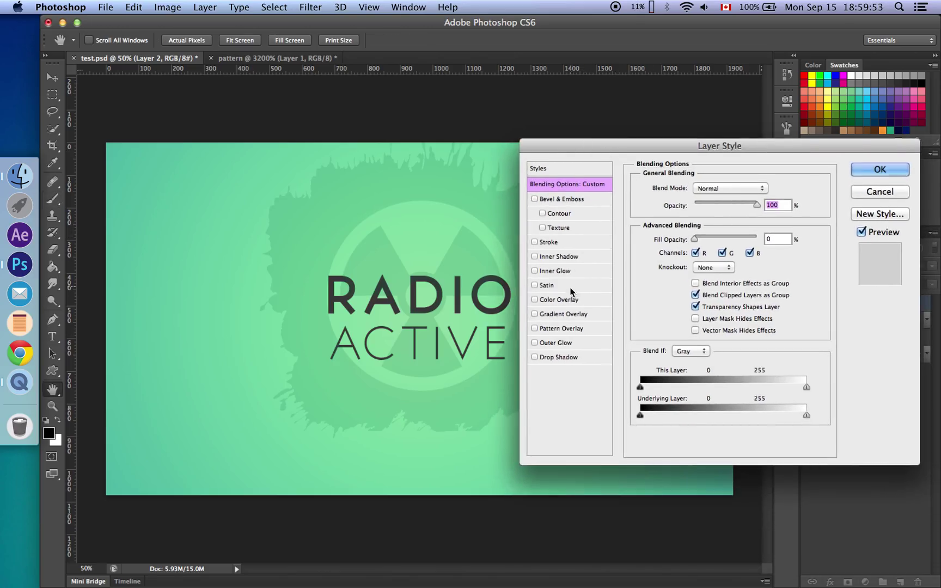
click(553, 328)
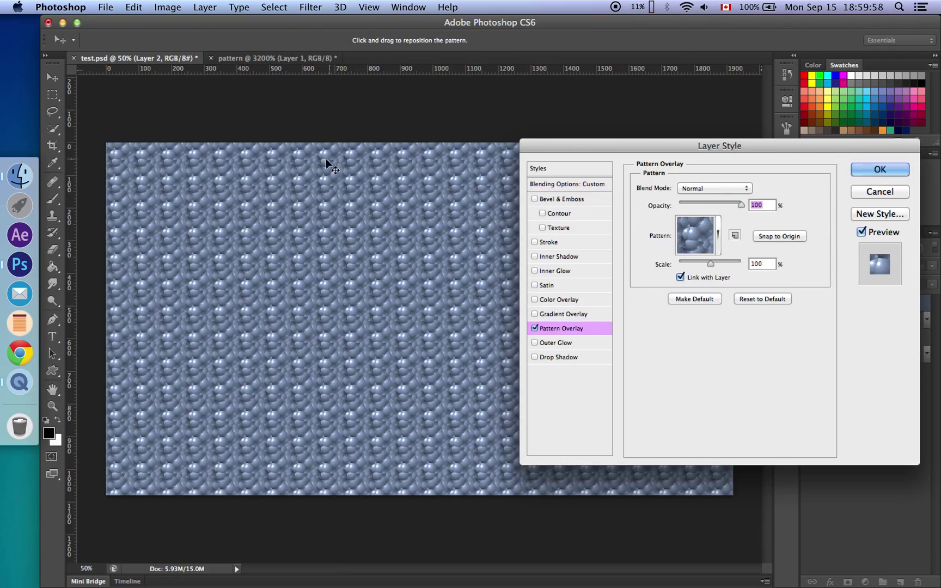
click(717, 234)
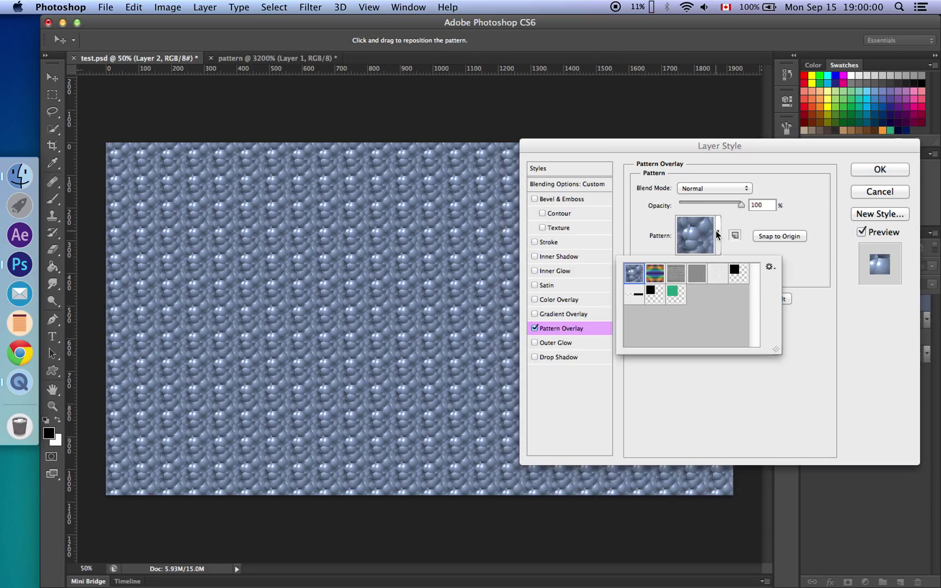
click(675, 294)
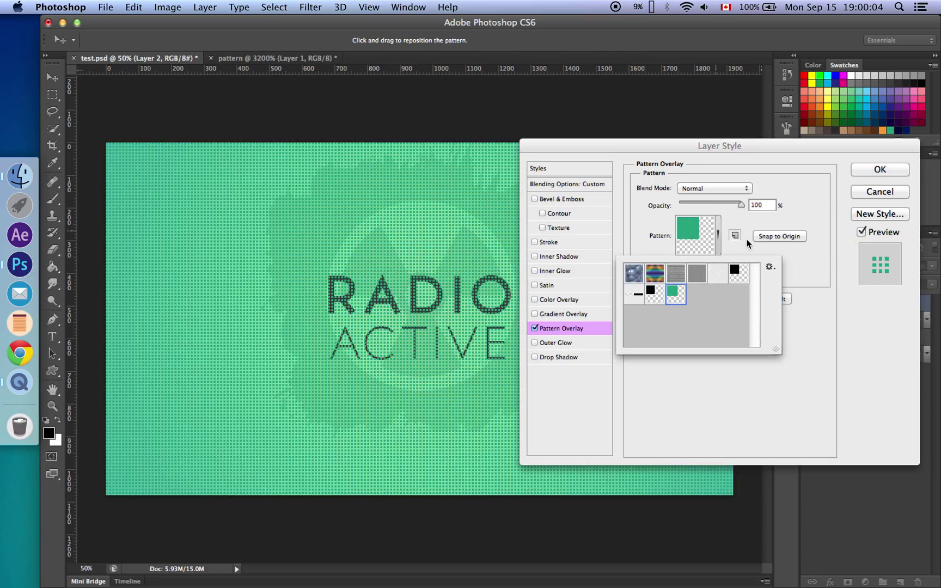
click(718, 235)
click(718, 234)
click(718, 231)
click(718, 231)
click(718, 234)
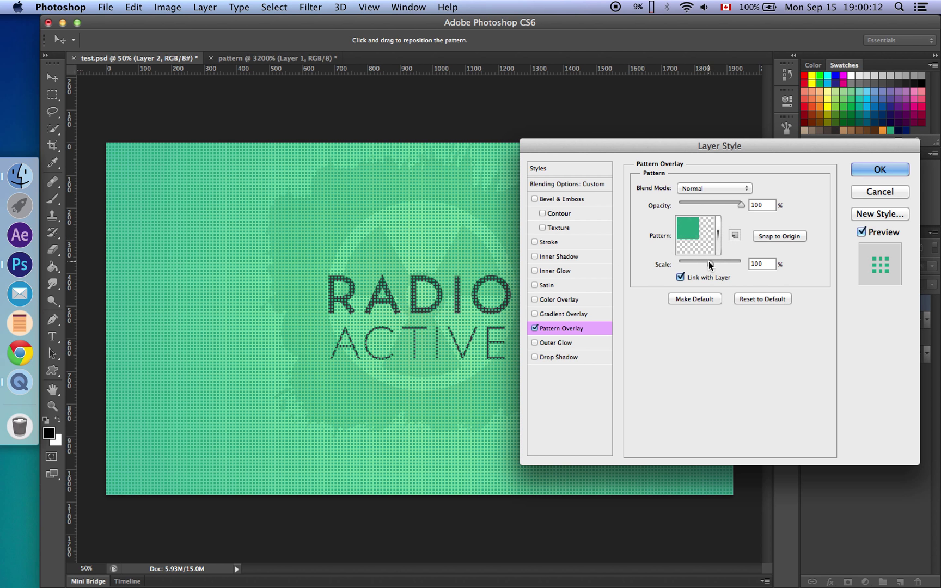
- Try several scales for the green pattern overlay, up to 1000%, and settle on 149%
mouse_move(710, 262)
mouse_down()
mouse_move(703, 265)
mouse_move(710, 263)
mouse_up()
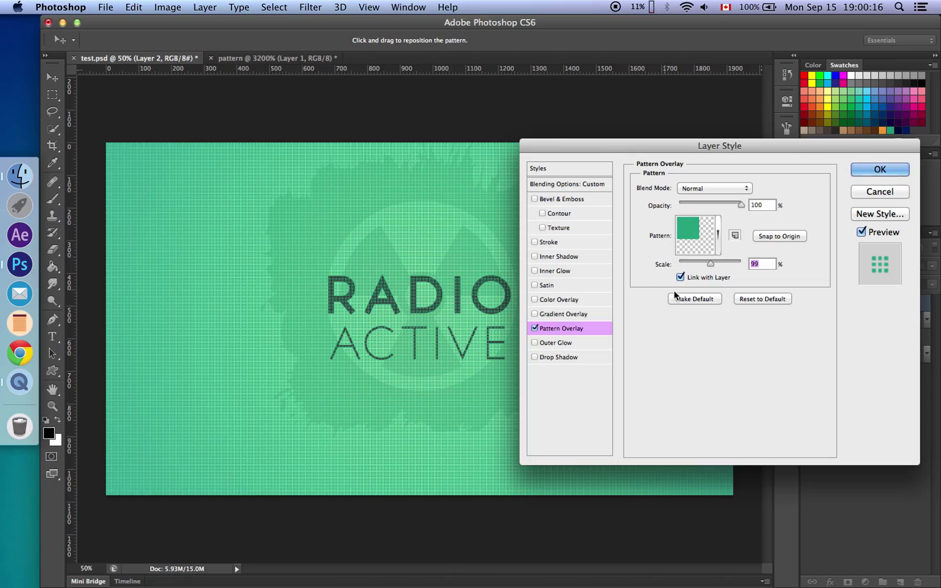
drag(712, 263, 758, 258)
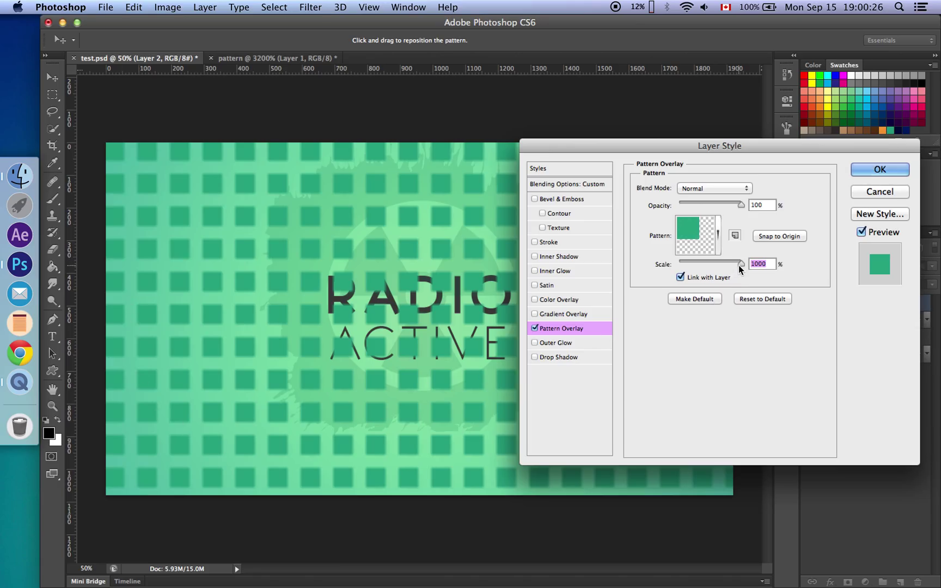
drag(741, 263, 714, 263)
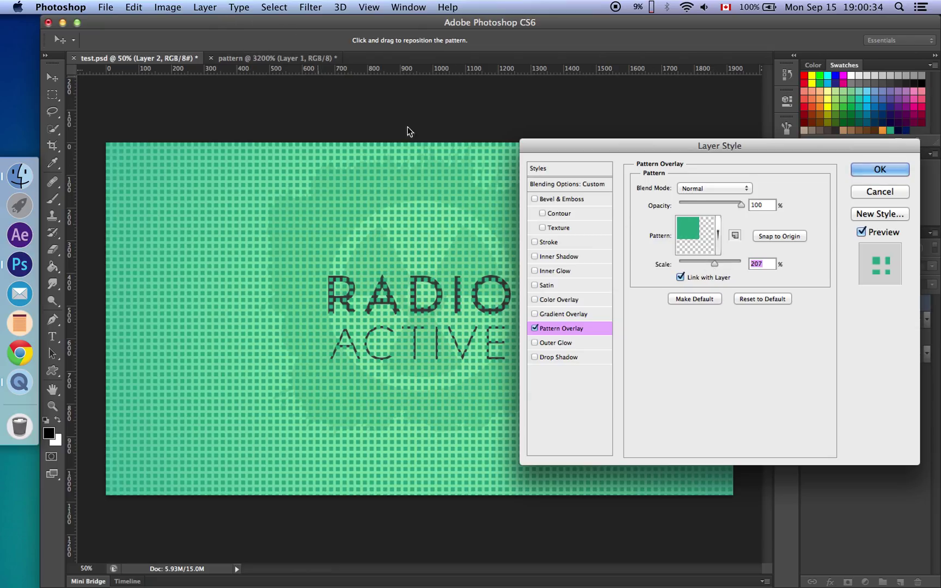
drag(713, 262, 712, 263)
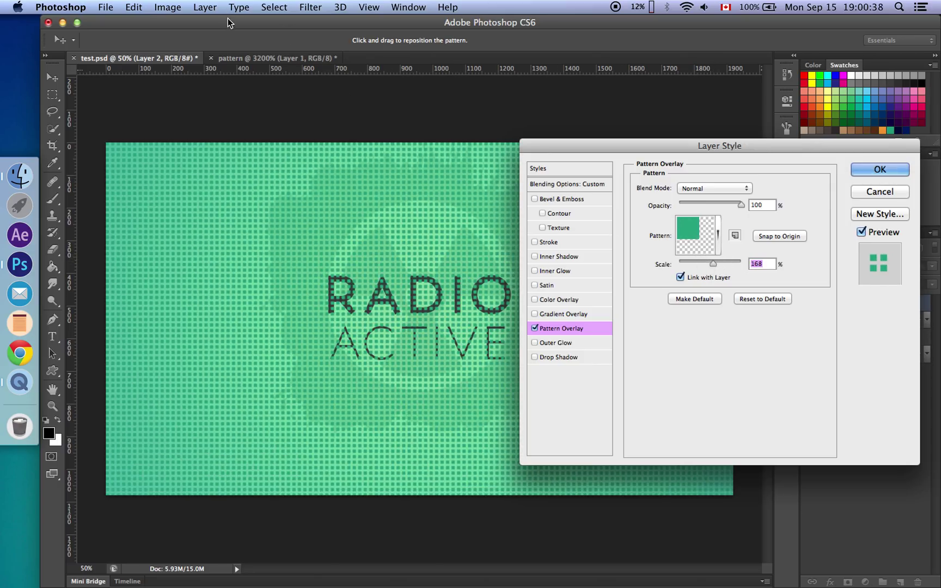
drag(711, 263, 712, 265)
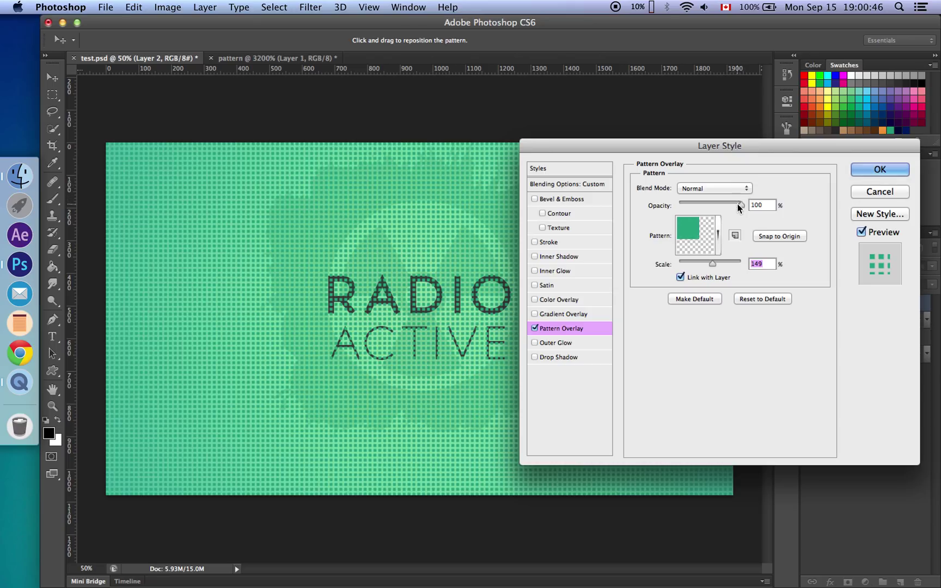
- Try the Soft Light and Overlay blend modes on the pattern overlay, return it to Normal and lower its opacity to 23%
click(744, 189)
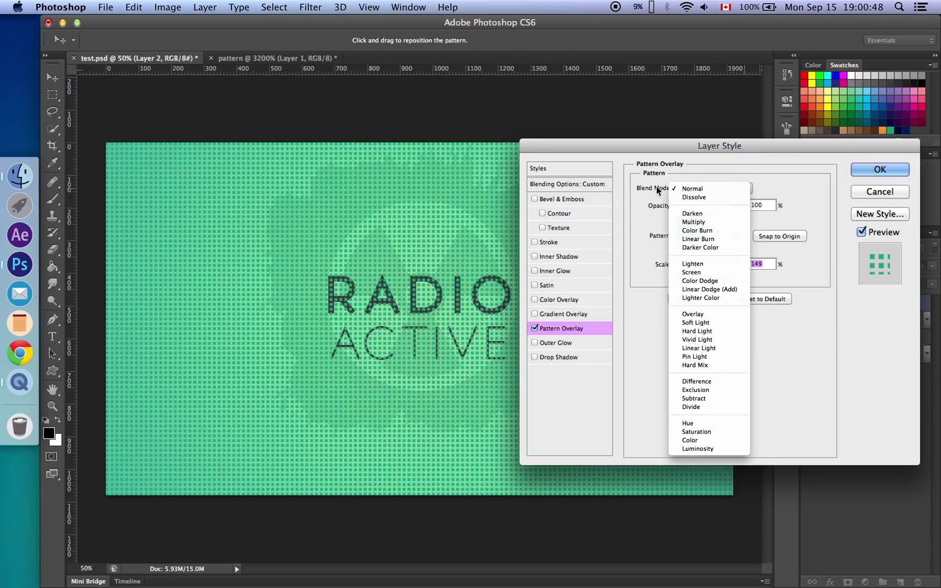
click(699, 323)
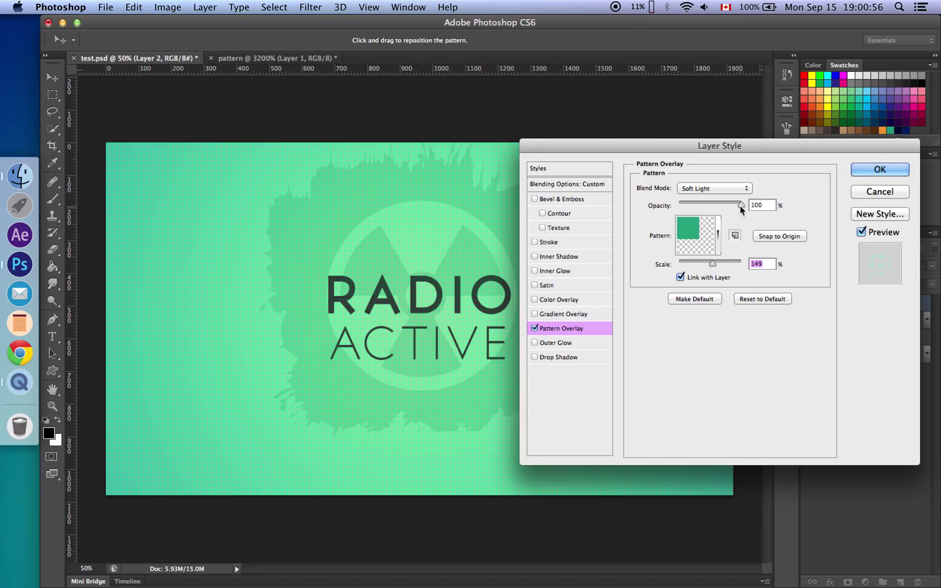
drag(740, 209, 780, 206)
click(721, 188)
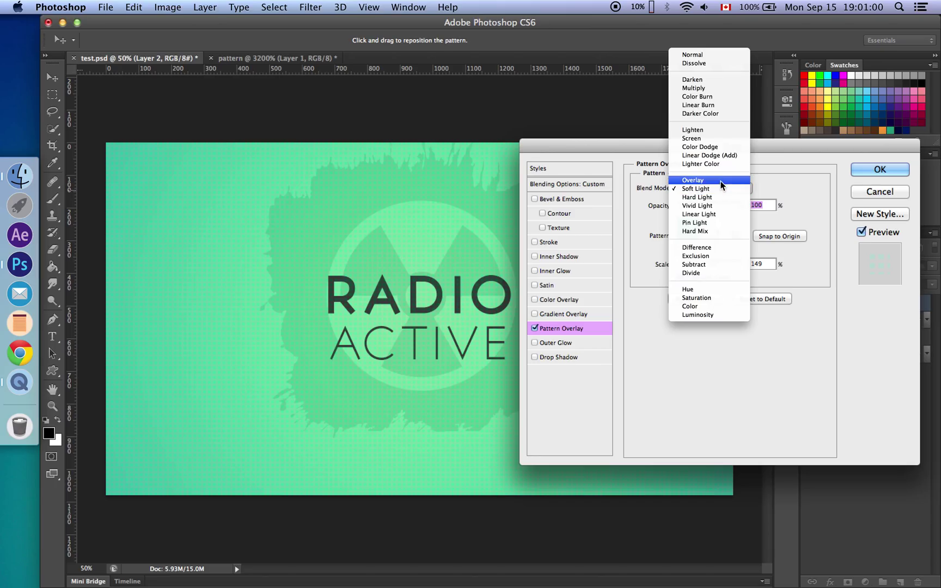
click(720, 180)
click(716, 191)
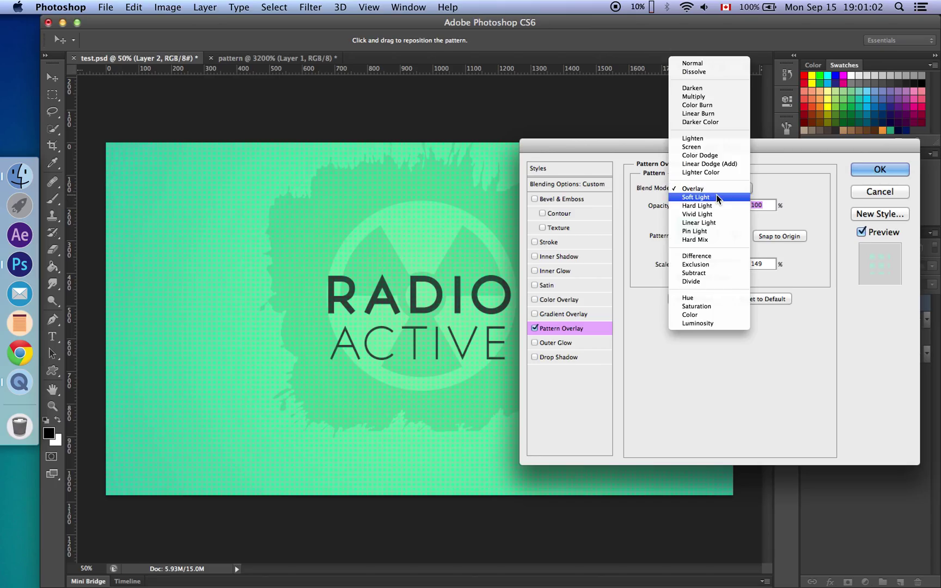
click(708, 64)
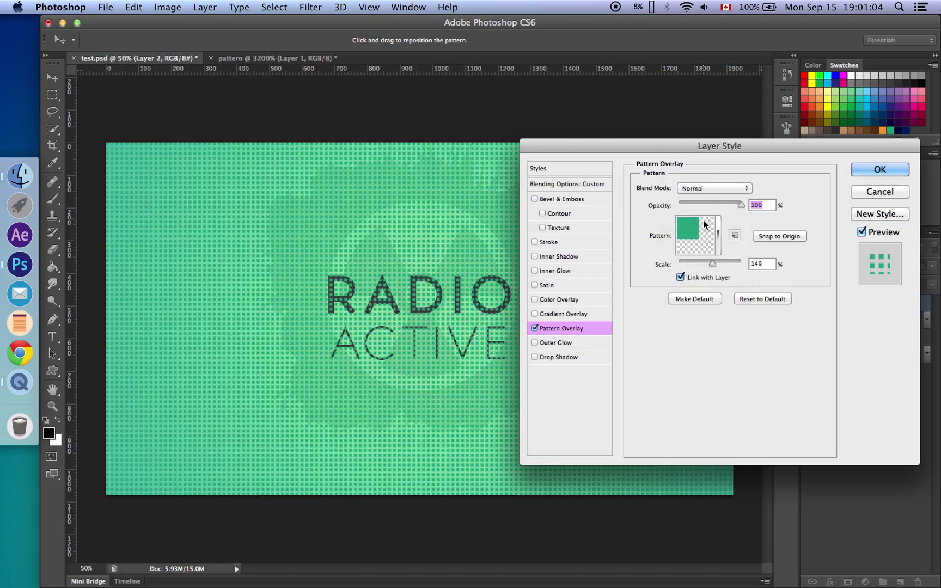
drag(740, 204, 693, 203)
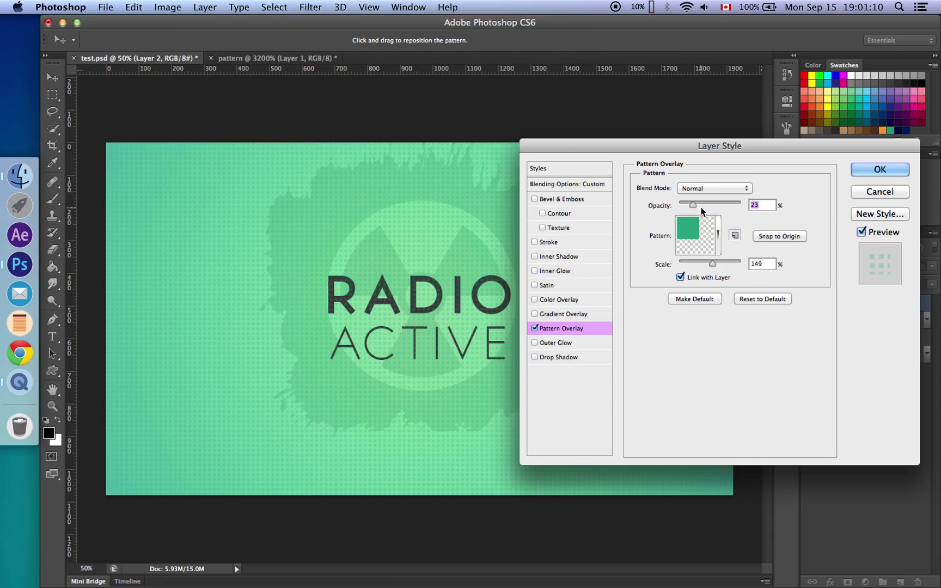
- Set the pattern overlay's blend mode to Soft Light with 100% opacity and apply the layer style
click(710, 189)
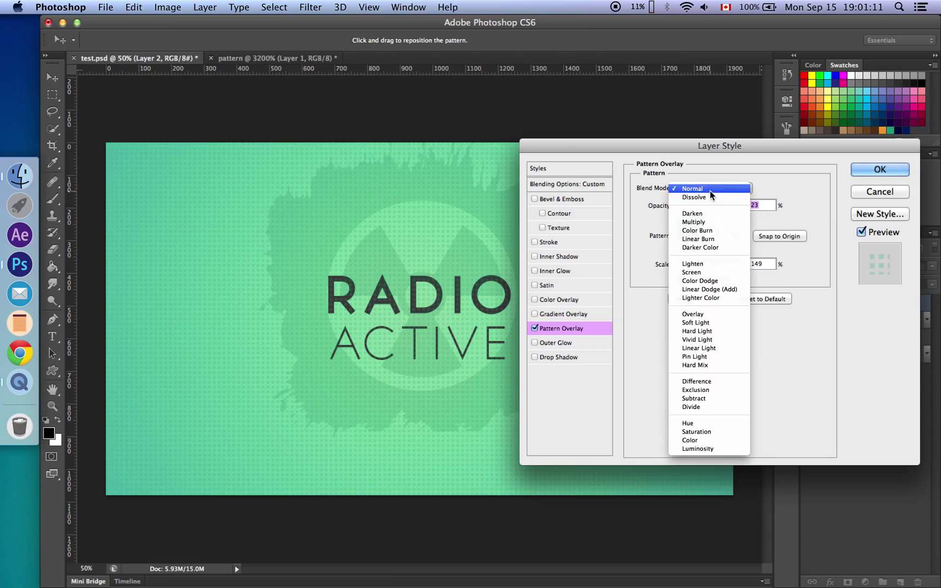
click(702, 323)
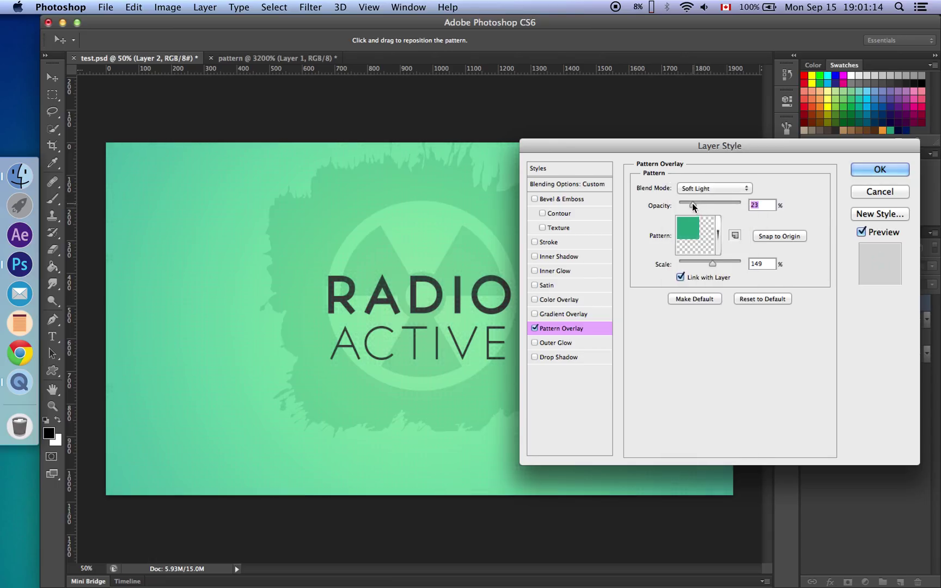
drag(692, 203, 768, 210)
click(868, 173)
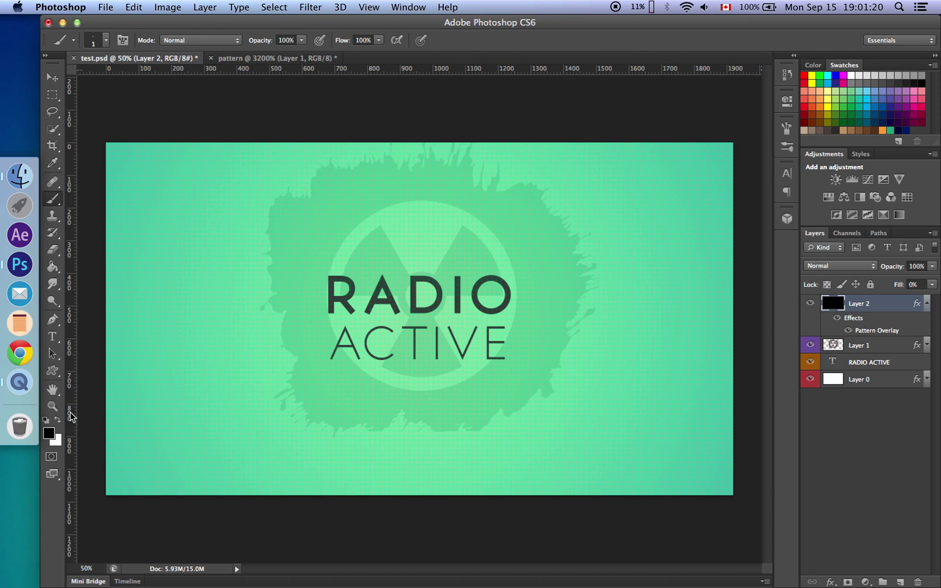
- Swap Layer 2's overlay pattern for the one with the short black horizontal line, keeping the Soft Light blend mode
click(53, 406)
mouse_move(220, 217)
mouse_down()
mouse_move(269, 204)
mouse_move(311, 213)
mouse_move(274, 184)
mouse_move(315, 196)
mouse_move(203, 210)
mouse_up()
key(h)
double_click(885, 303)
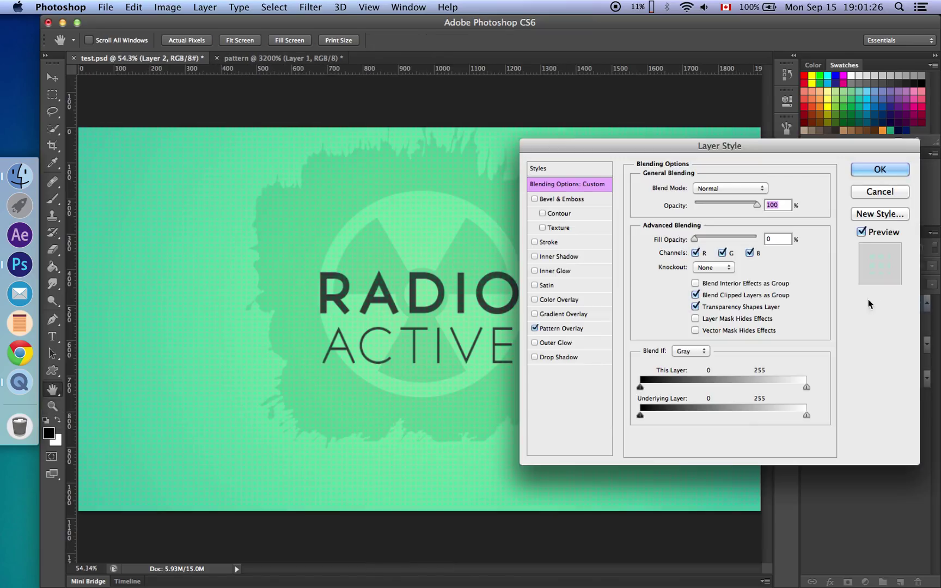
click(564, 329)
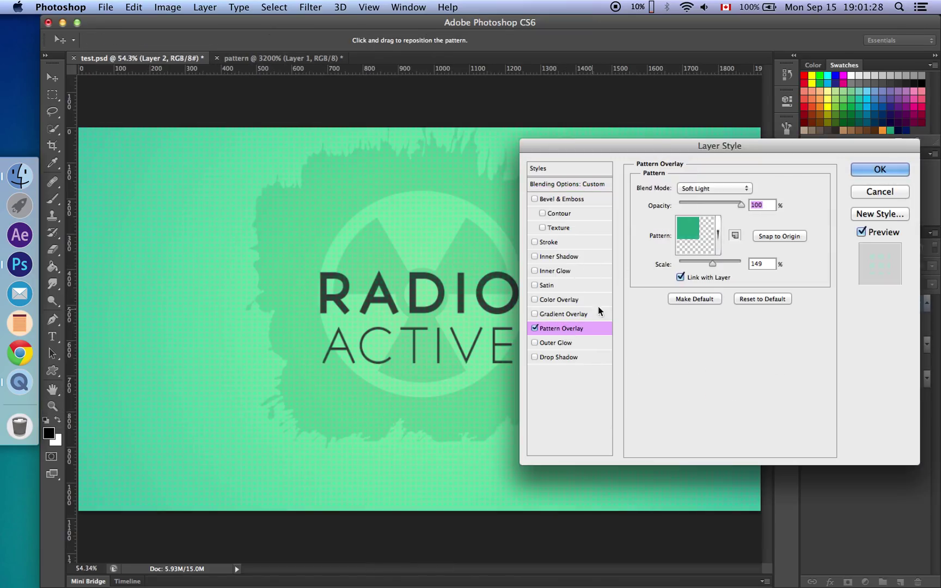
click(718, 229)
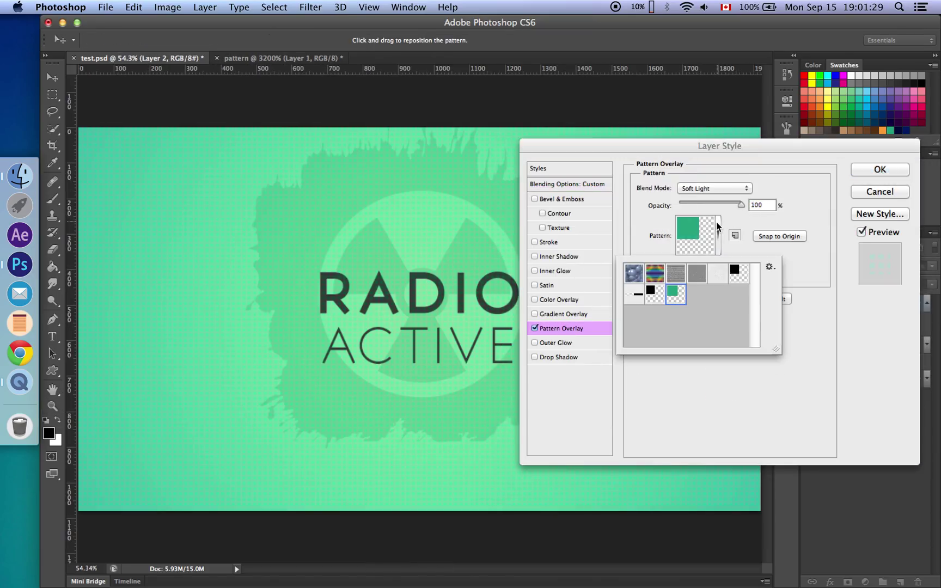
click(635, 295)
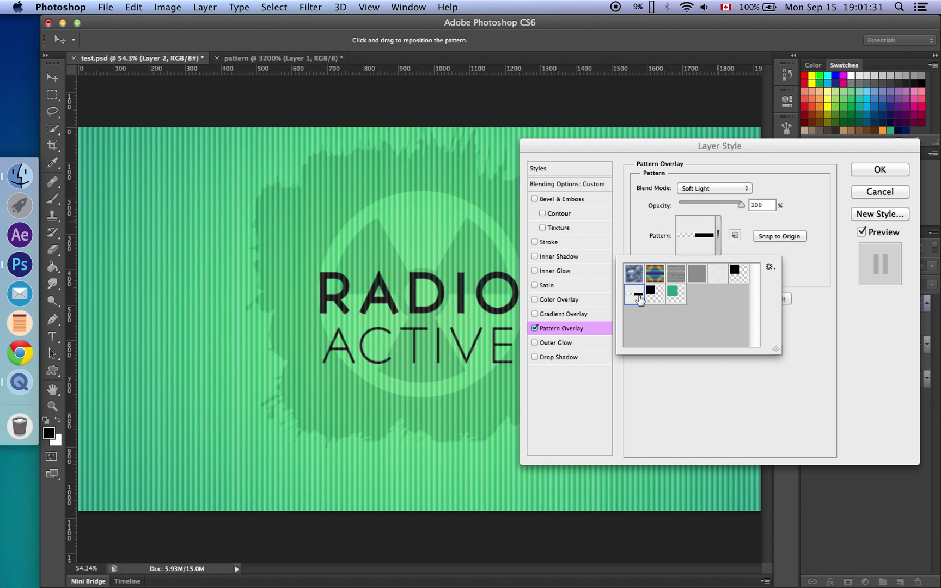
click(720, 235)
click(741, 189)
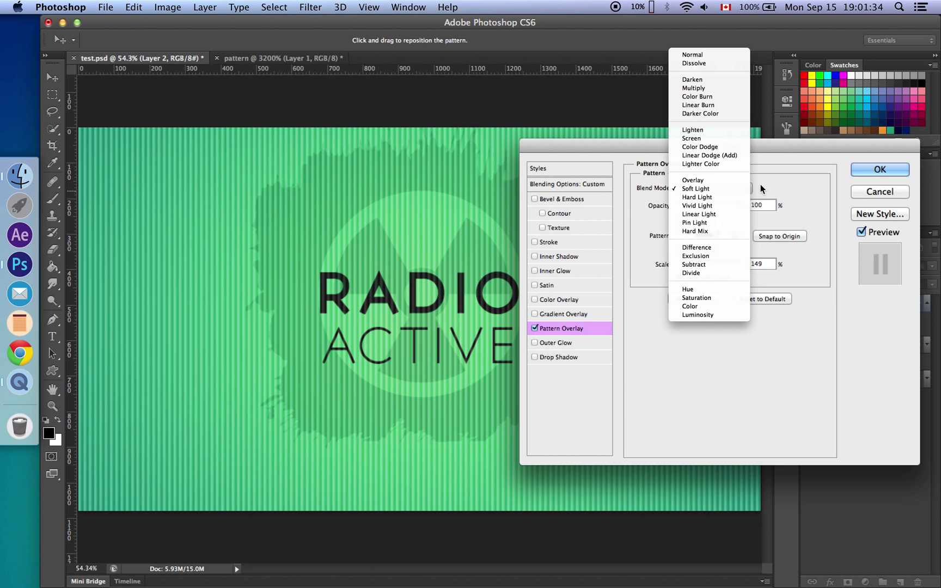
click(736, 190)
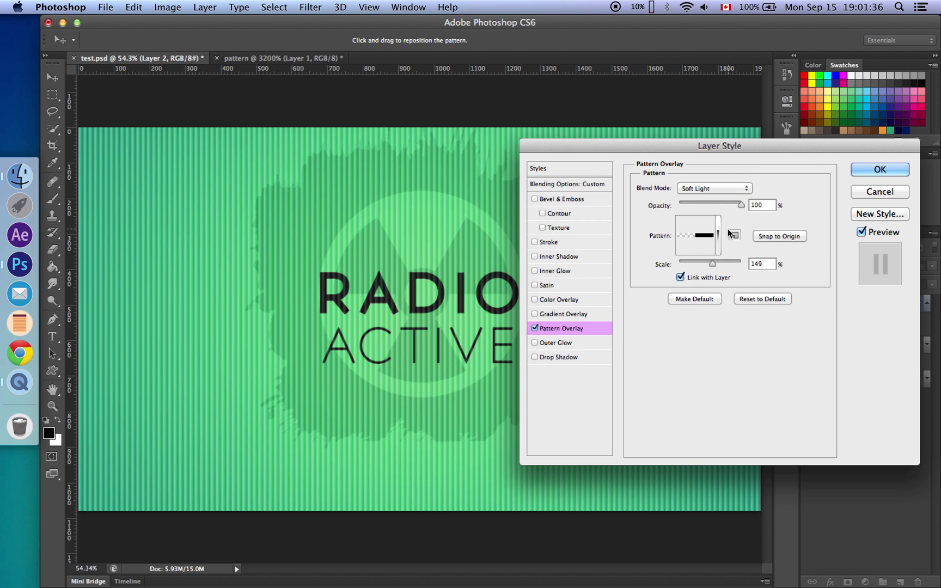
- Set the line pattern overlay's opacity to 52% and its scale to 79%, and apply the layer style
drag(712, 263, 703, 267)
drag(741, 204, 711, 209)
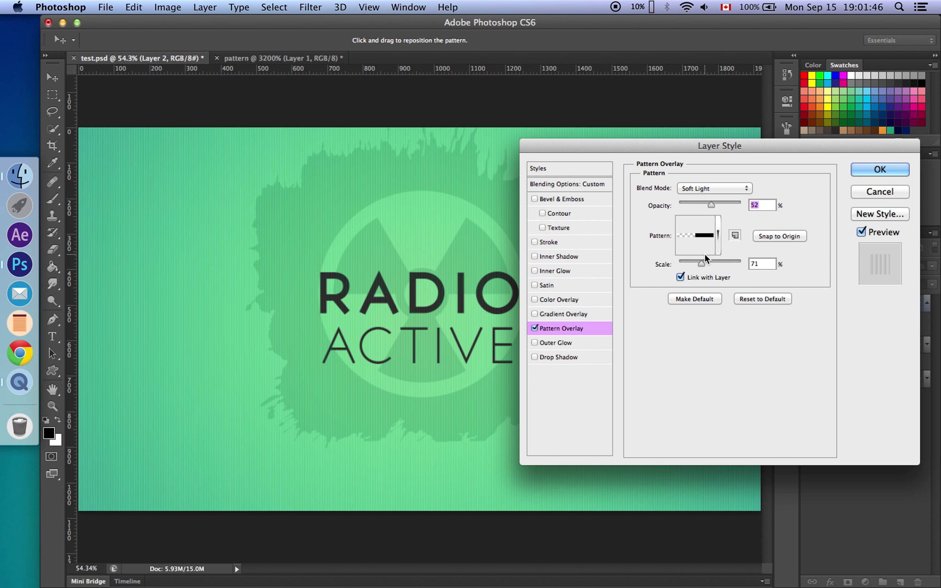
drag(702, 262, 704, 262)
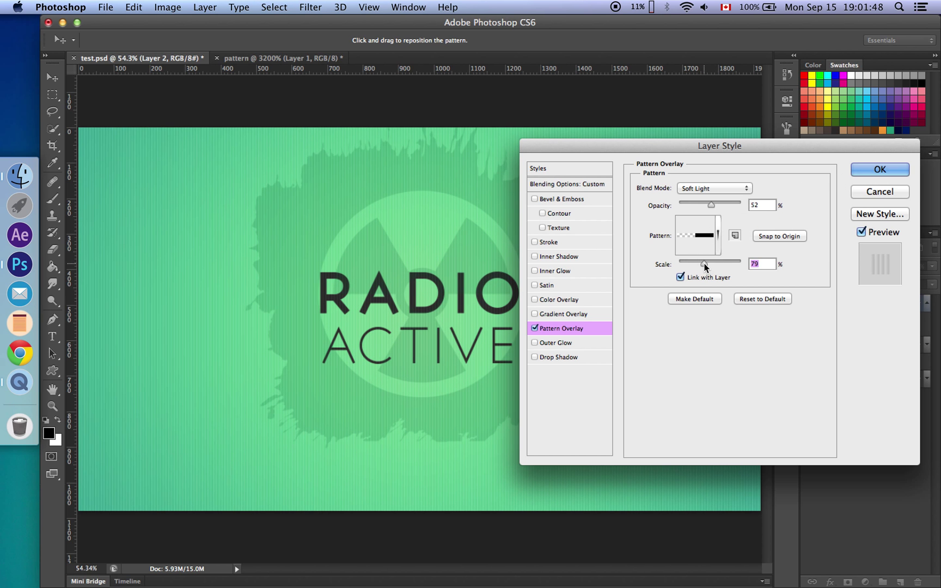
click(897, 168)
- Examine the striped overlay on the Radio Active artwork up close and across the whole canvas
key(z)
drag(343, 203, 483, 329)
drag(500, 574, 540, 565)
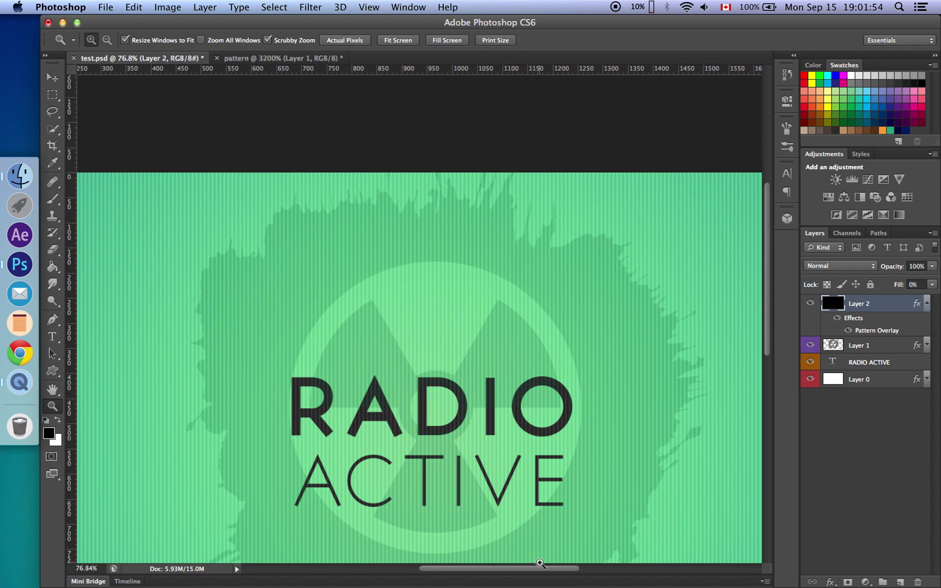
drag(755, 265, 532, 306)
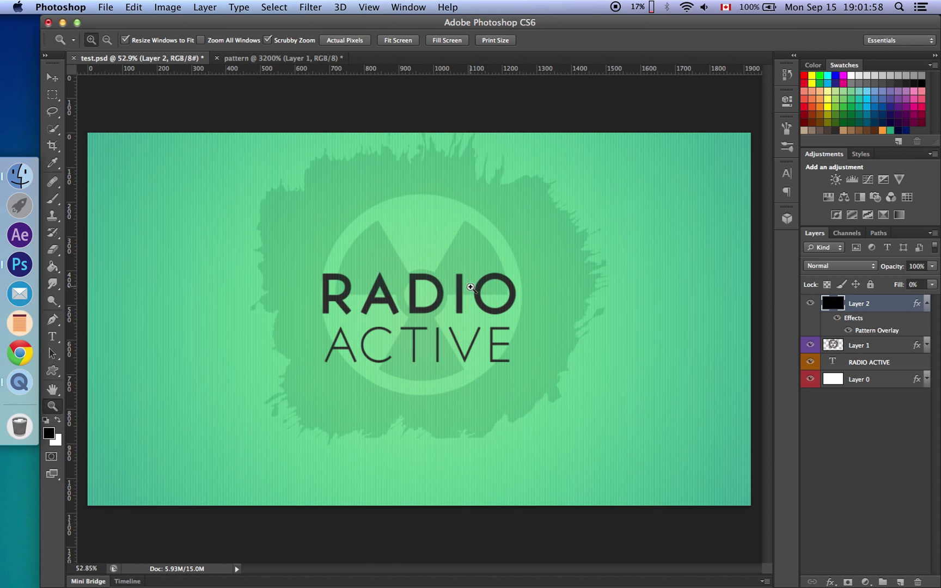
drag(412, 273, 466, 282)
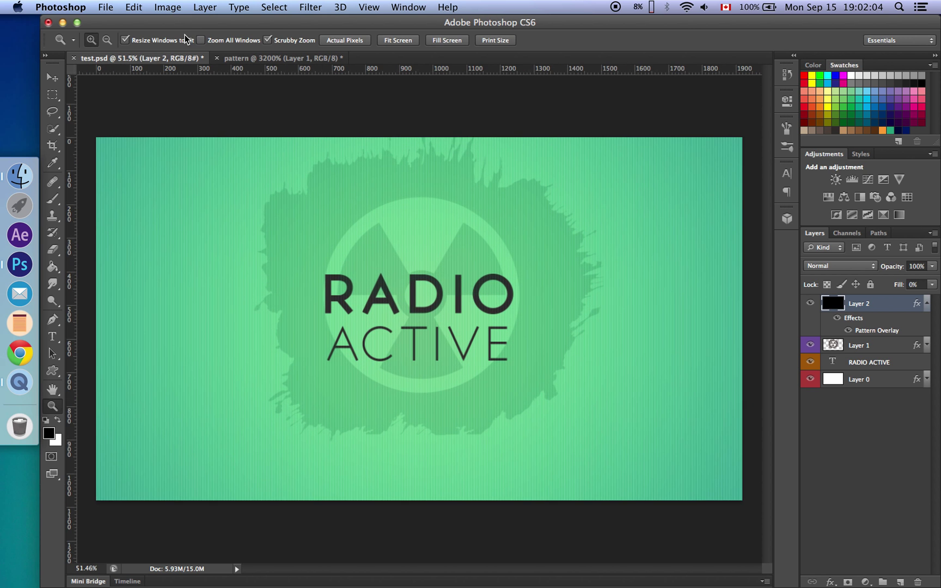
- Bring up the file commands for the test.psd document
click(105, 7)
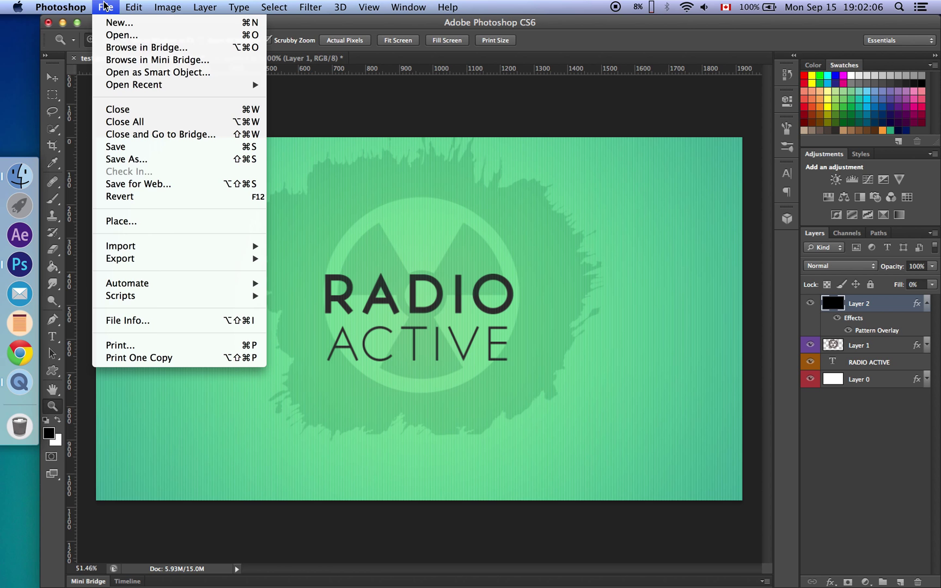